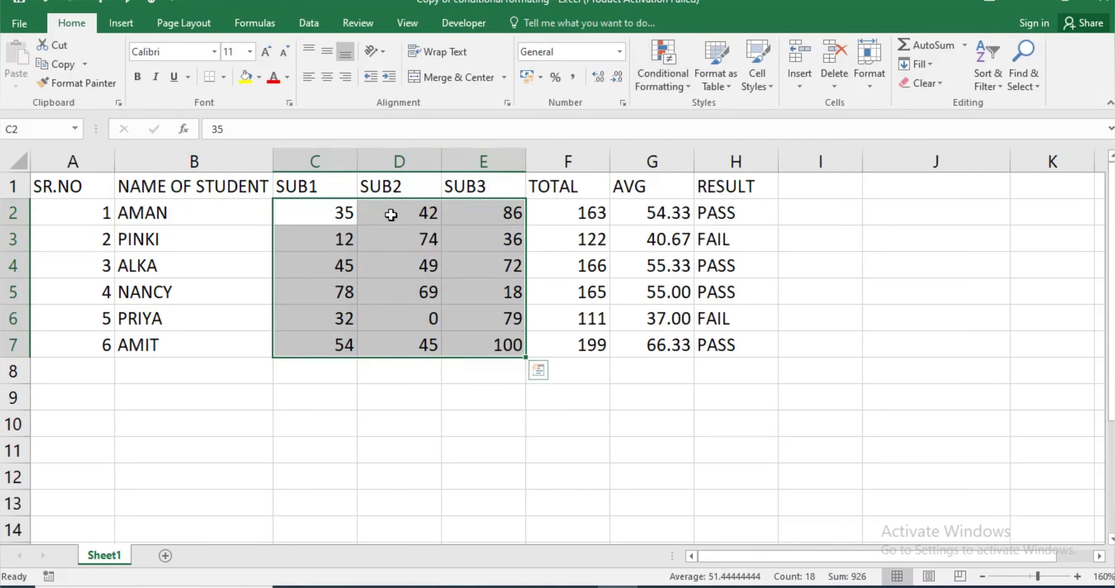
- Set up a Less Than conditional formatting rule with the value 35 for the subject marks in C2:E7
click(650, 77)
mouse_move(669, 103)
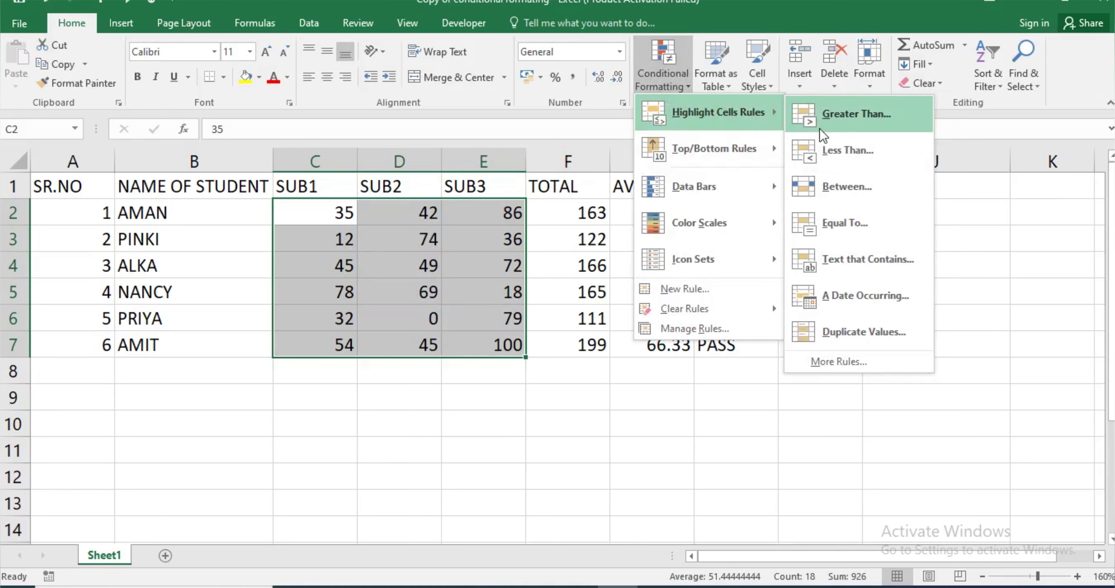
click(837, 159)
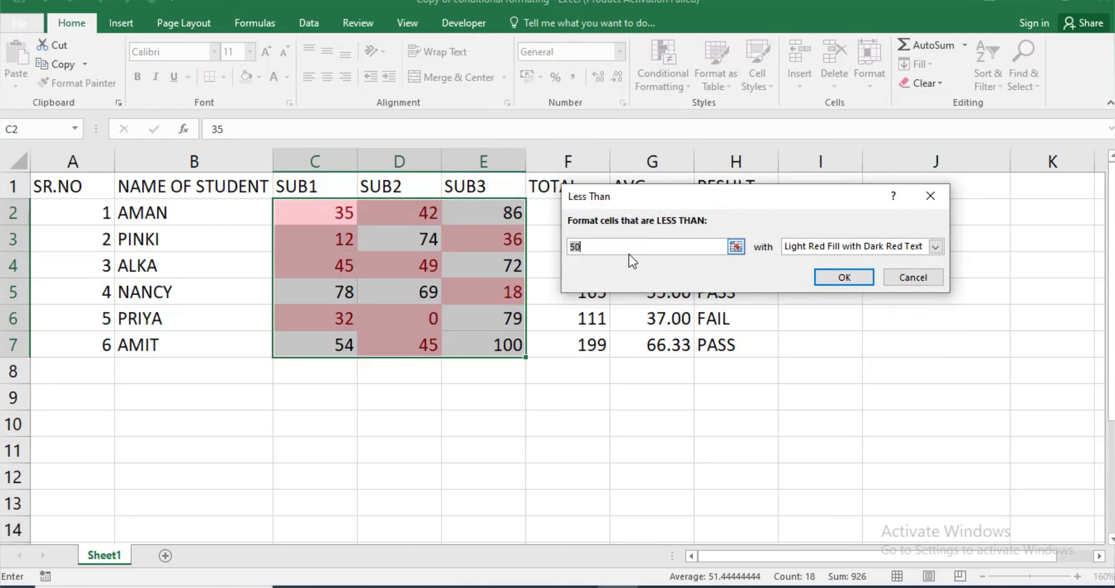
text(35)
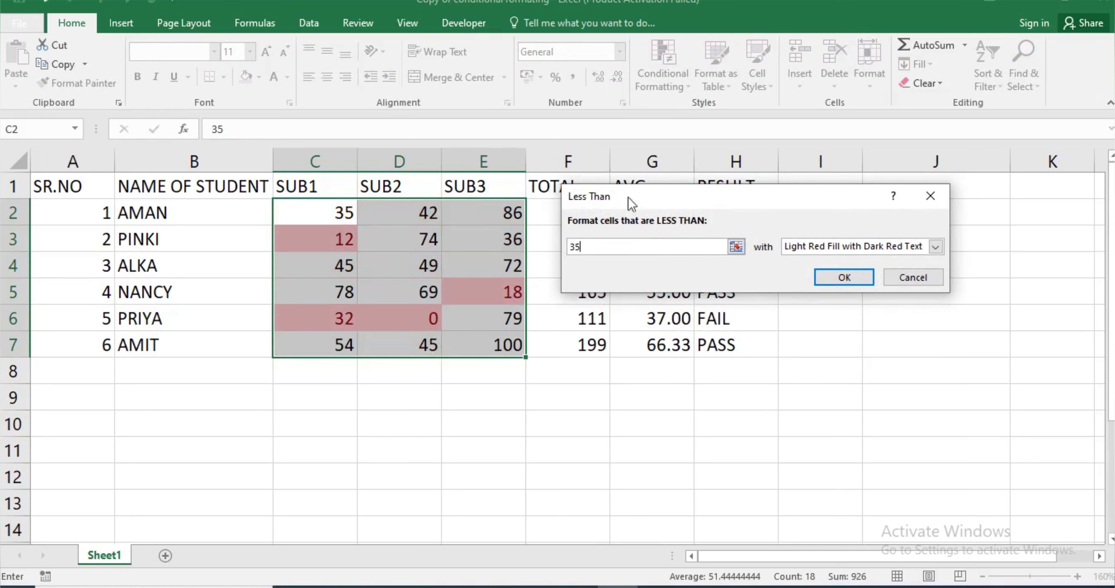
drag(738, 203, 736, 245)
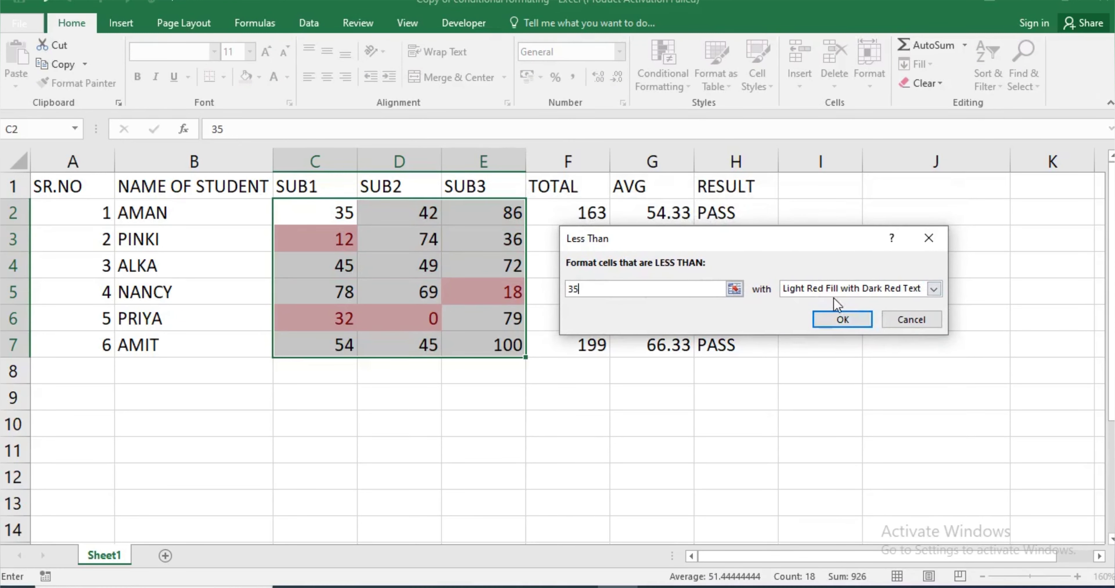
- Preview the Light Red Fill and Green Fill with Dark Green Text presets for the Less Than rule
click(933, 289)
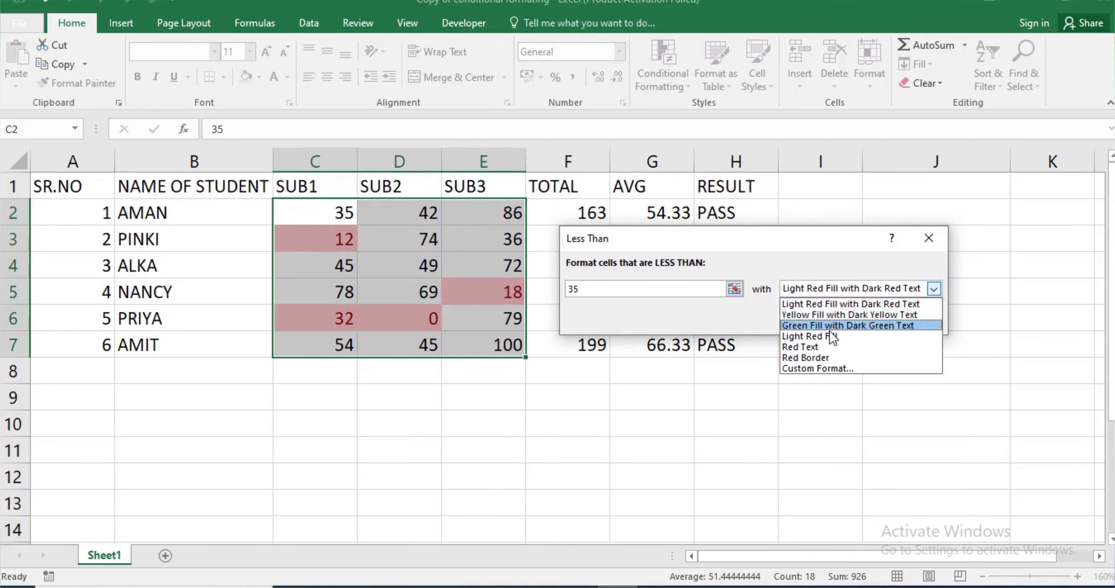
click(830, 341)
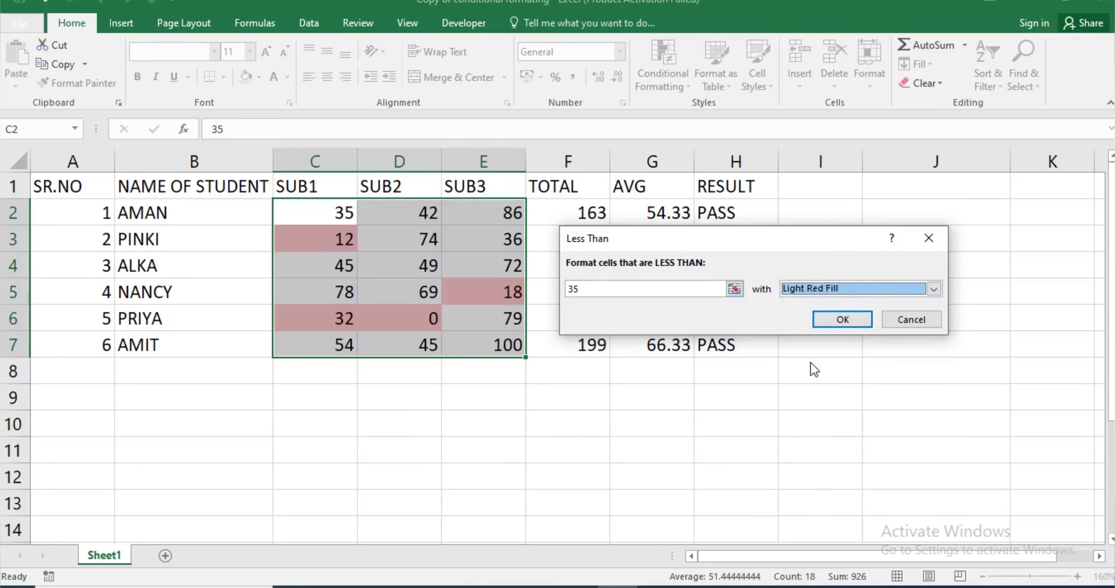
click(855, 292)
click(844, 325)
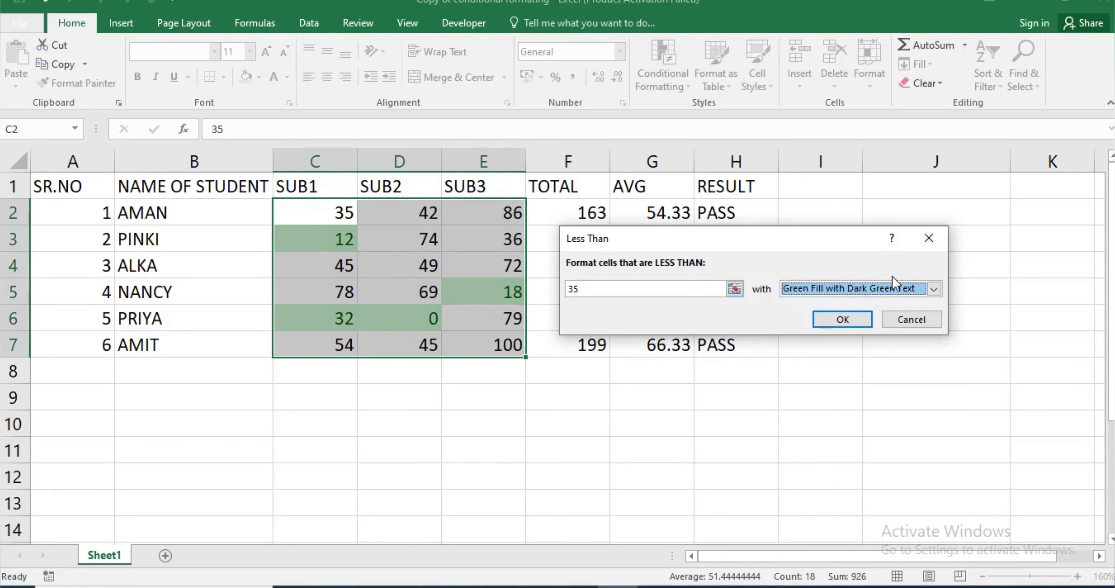
- Give the Less Than 35 rule a custom format with a red font colour and apply the rule
click(892, 285)
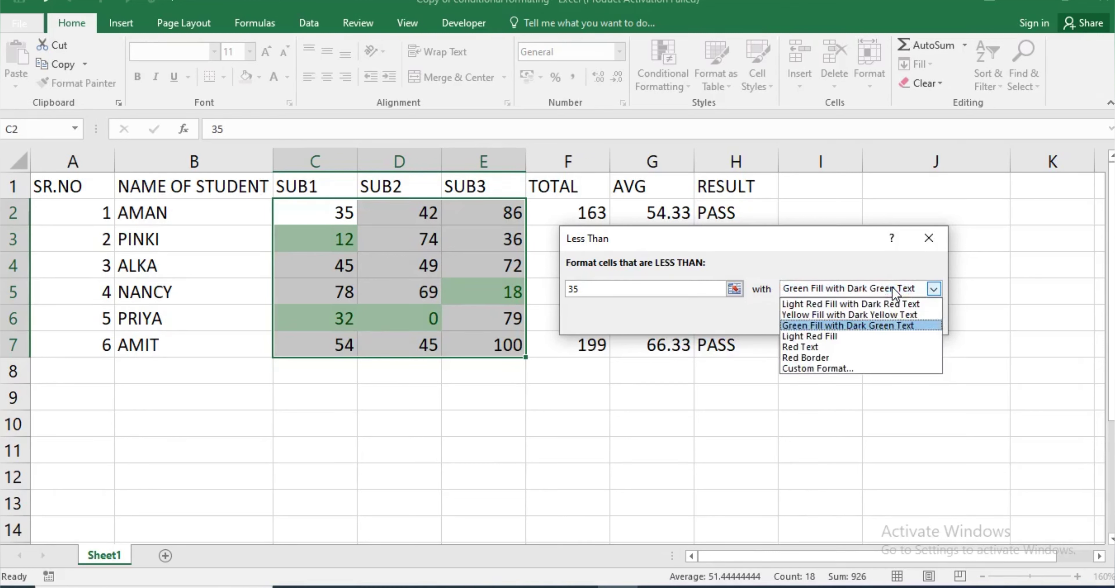
click(843, 368)
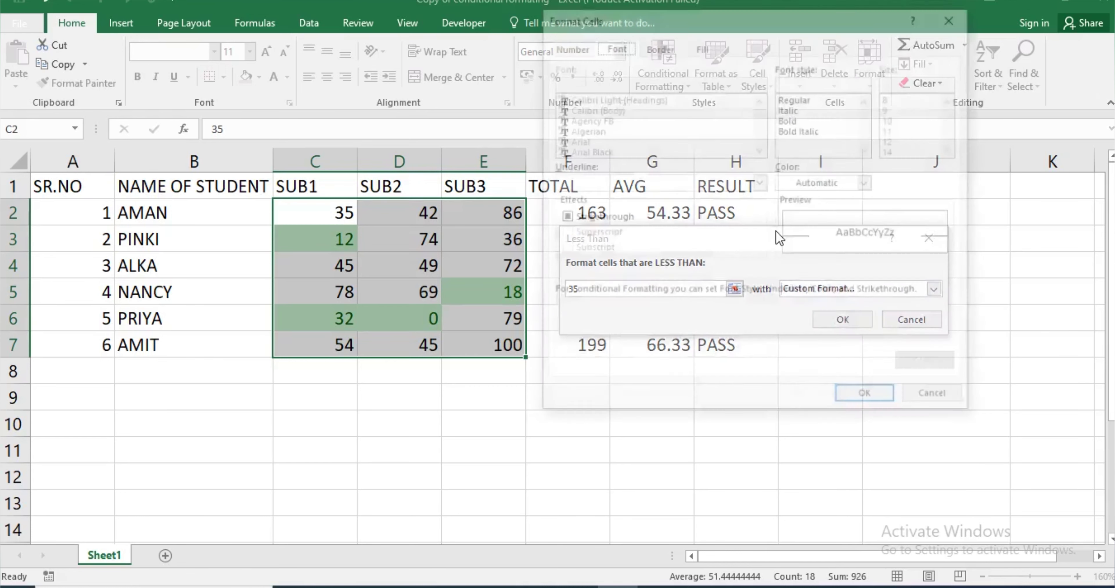
drag(738, 21, 741, 154)
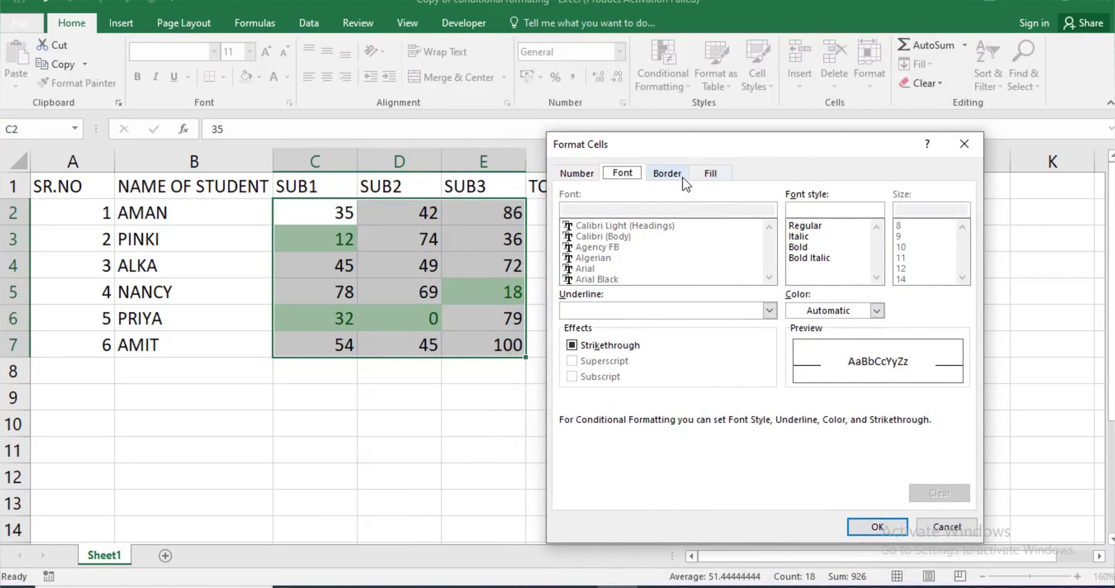
click(676, 173)
click(713, 174)
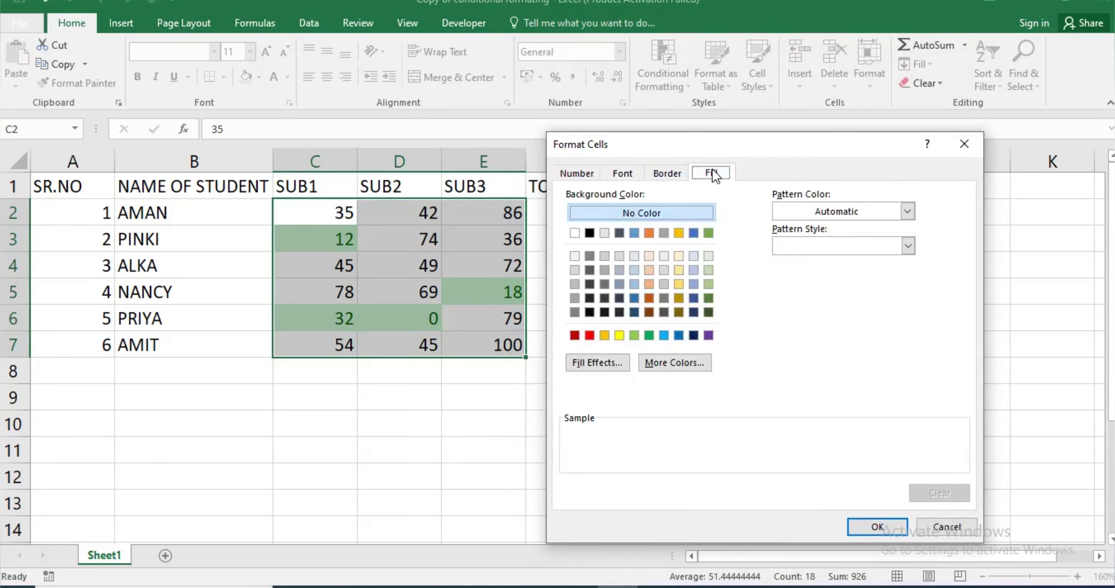
click(630, 175)
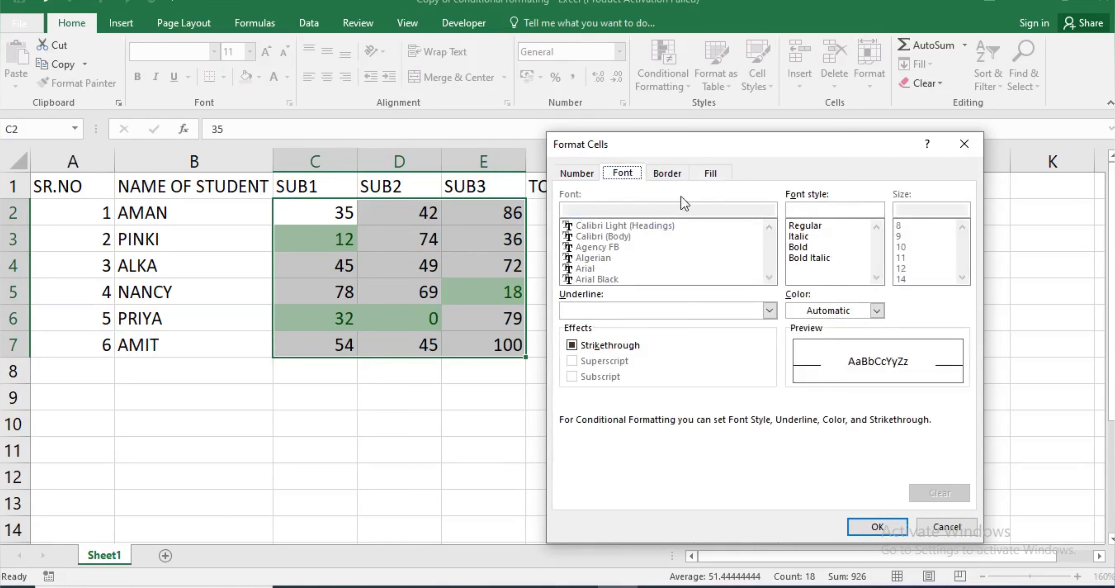
click(876, 310)
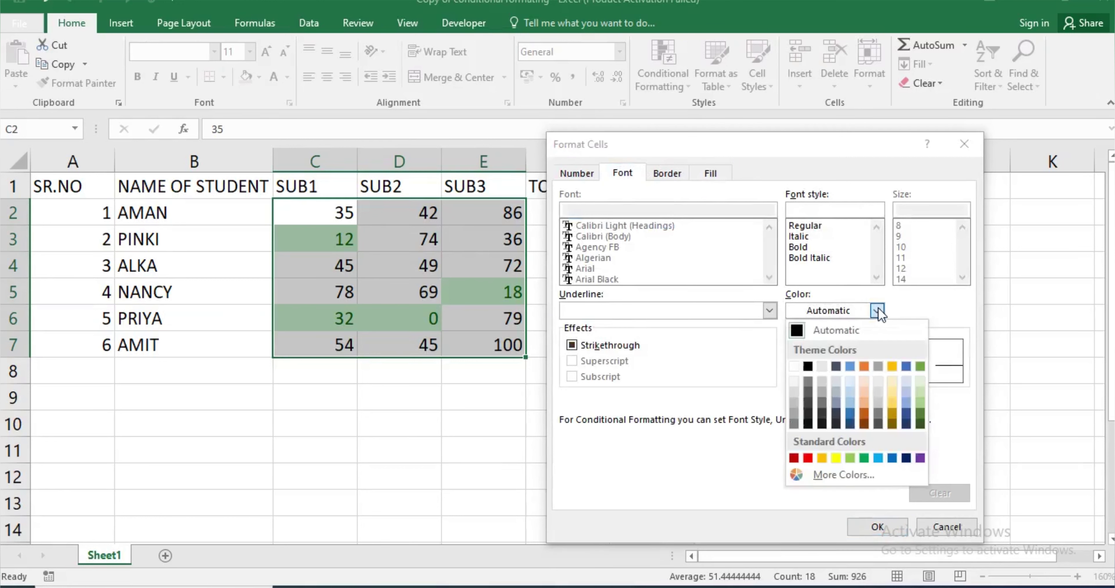
click(808, 457)
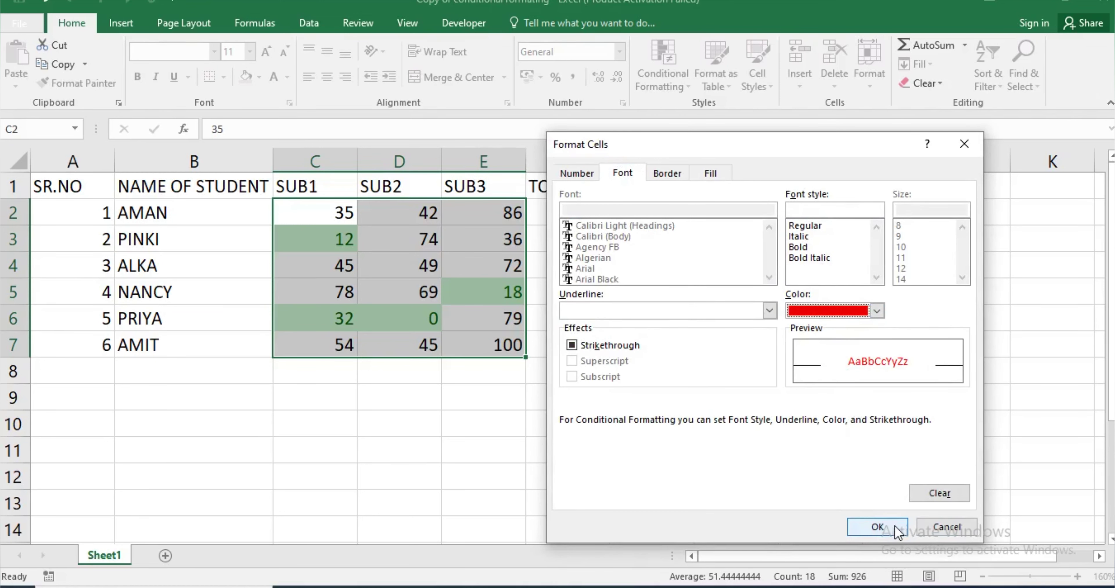
click(877, 526)
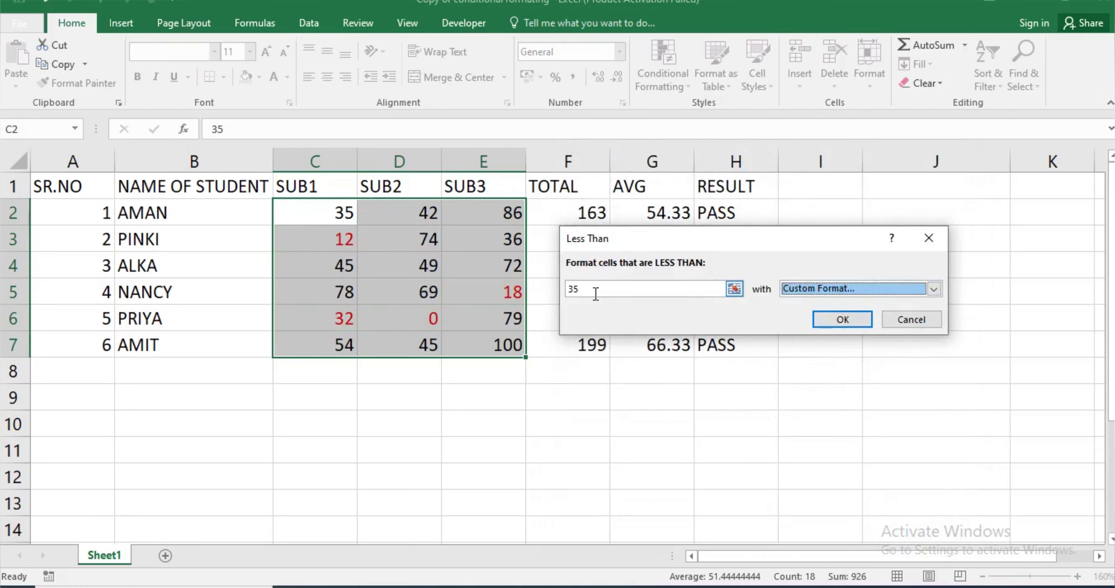
click(837, 318)
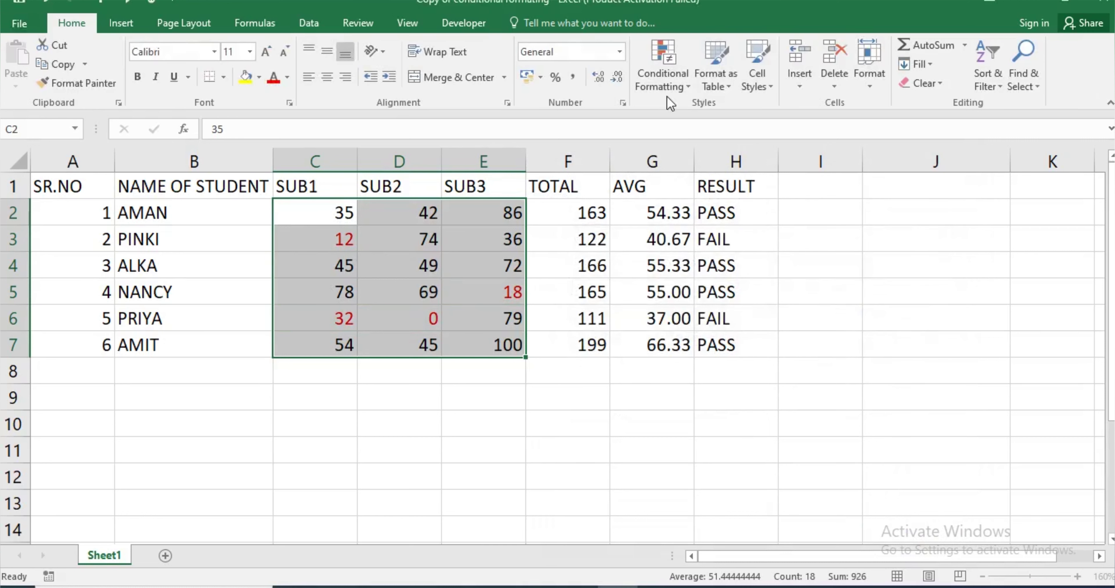
- Add a Greater Than 35 highlight rule to the subject marks with a custom green font colour
click(672, 89)
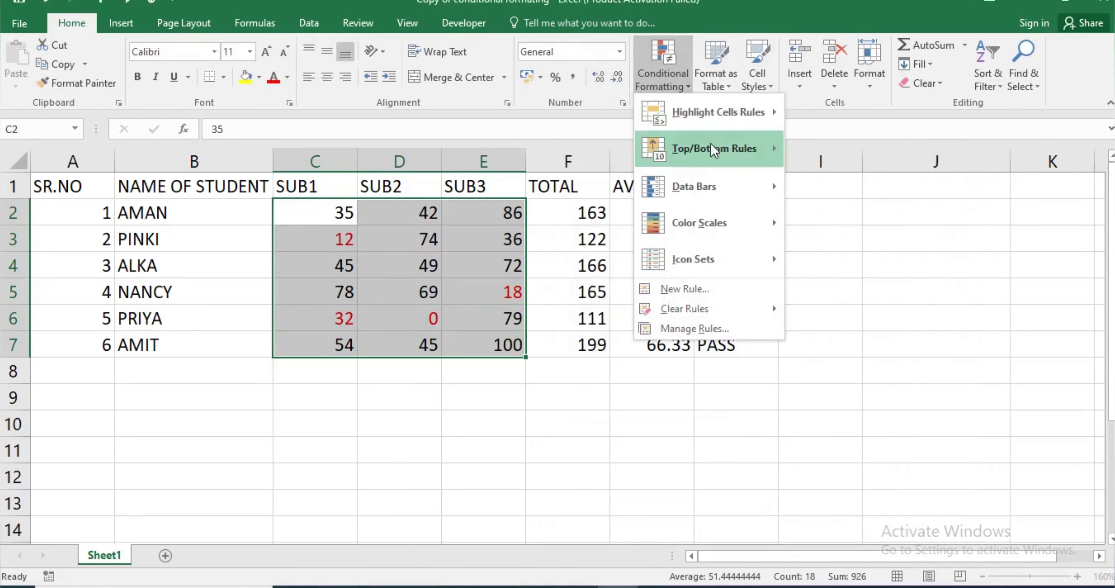
mouse_move(749, 122)
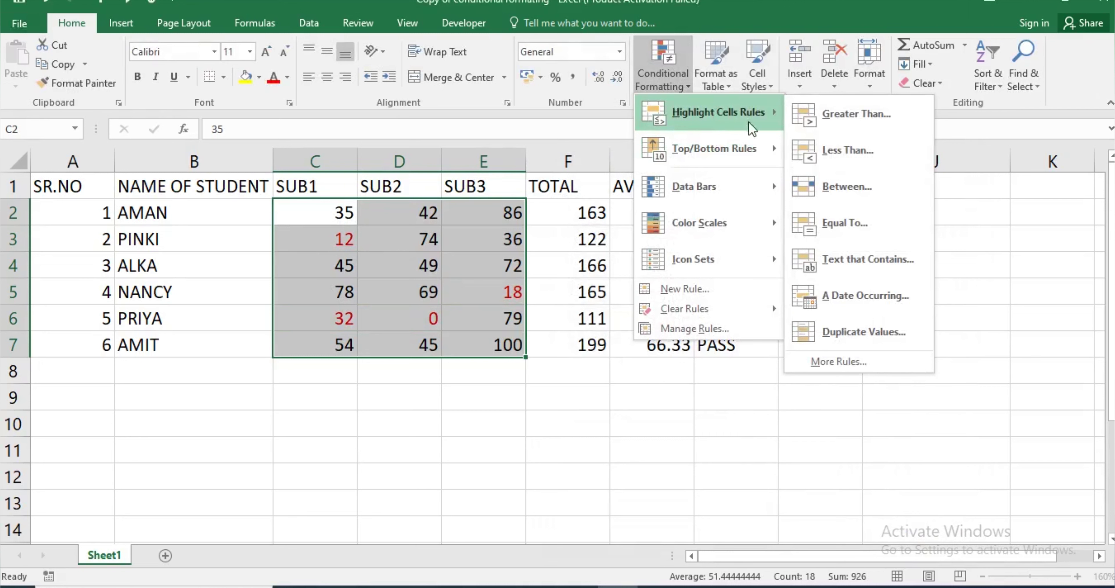
click(870, 128)
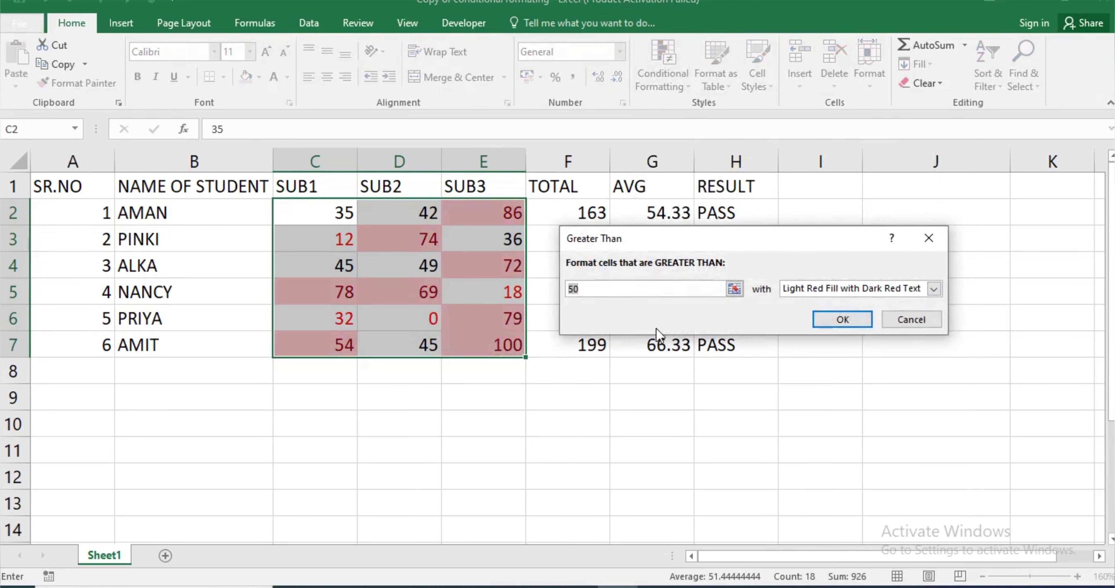
text(35)
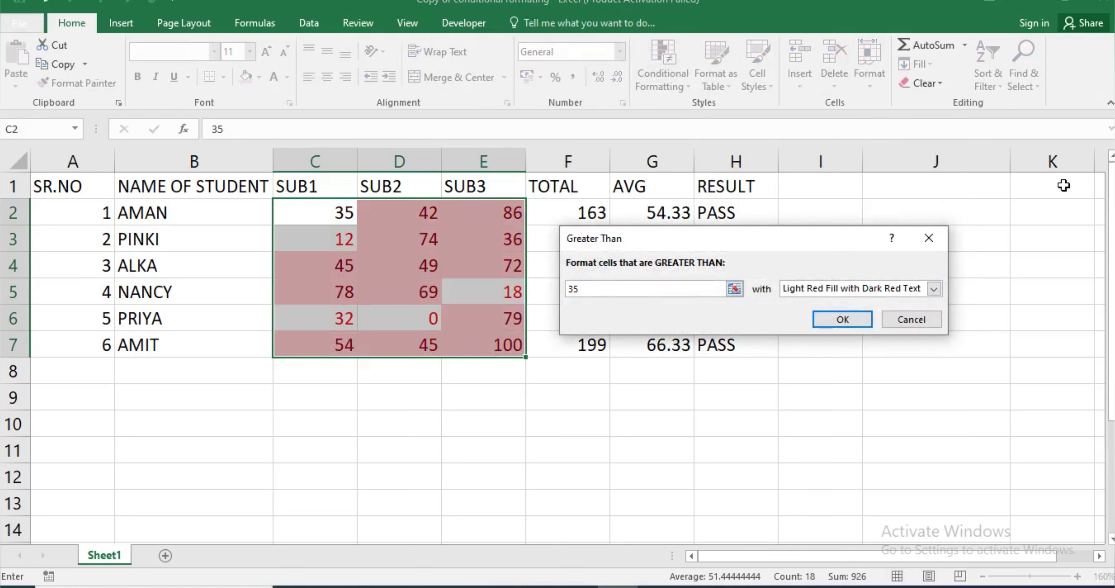
click(860, 291)
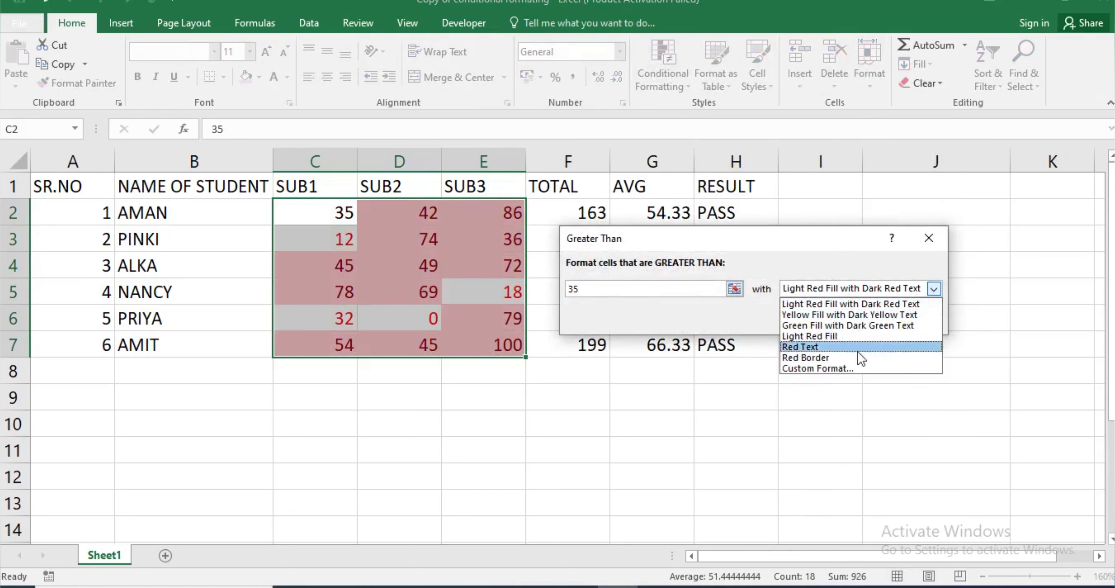
click(854, 367)
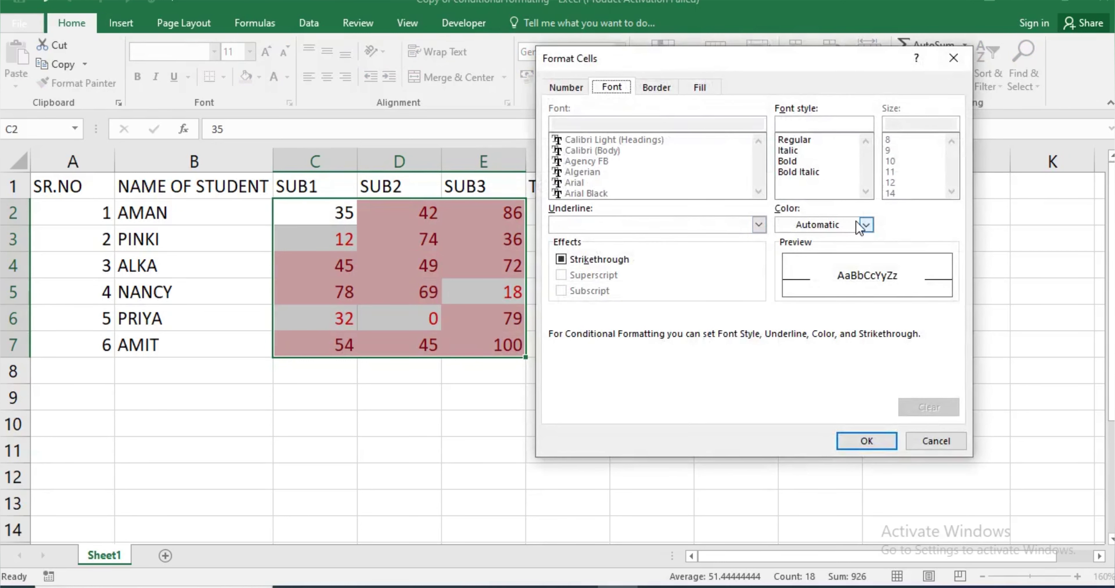
click(865, 224)
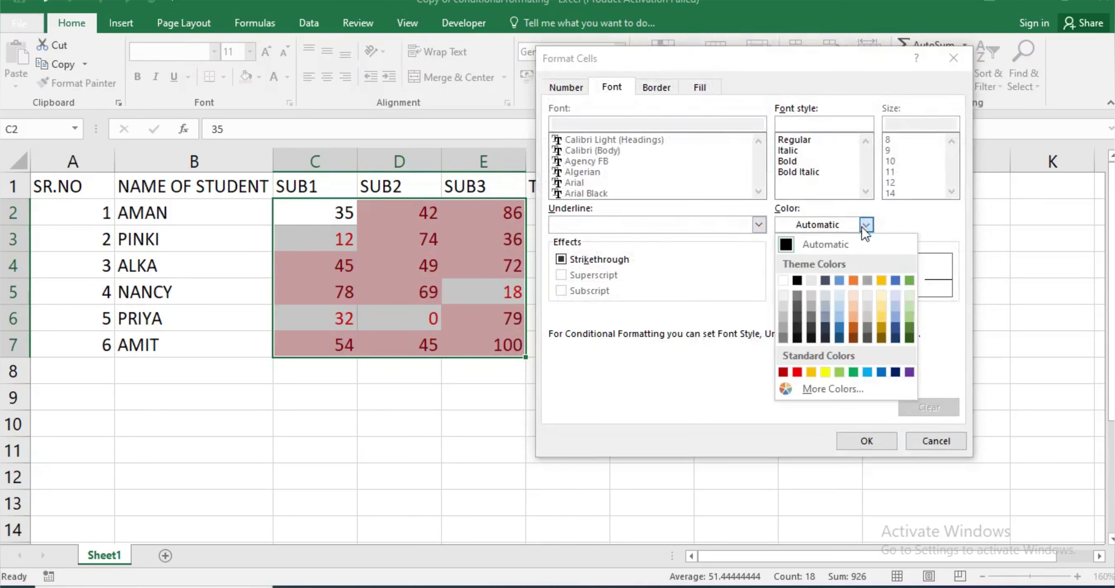
click(853, 371)
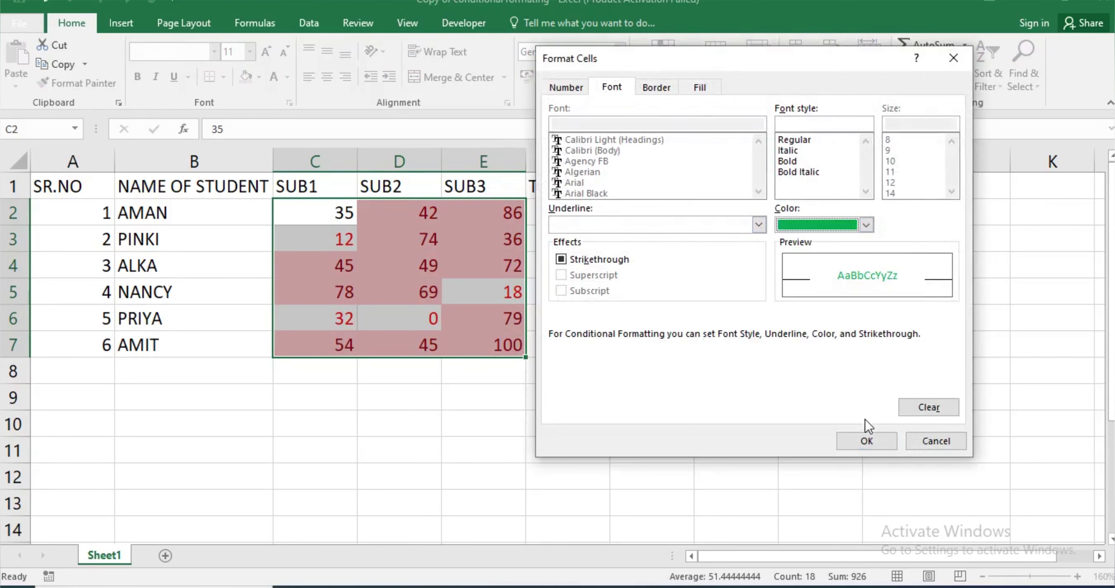
click(866, 441)
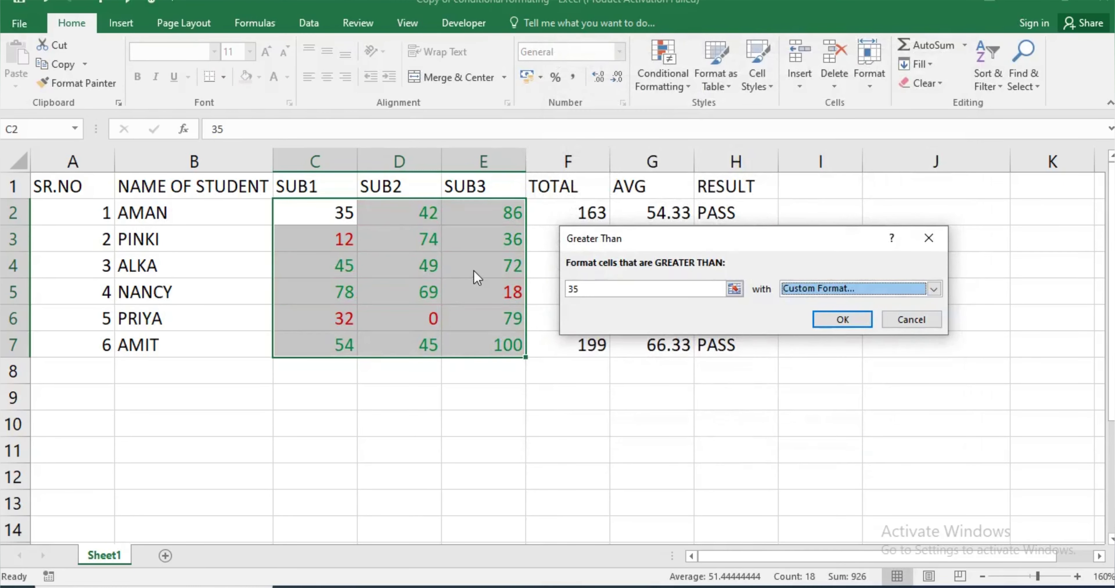
click(849, 322)
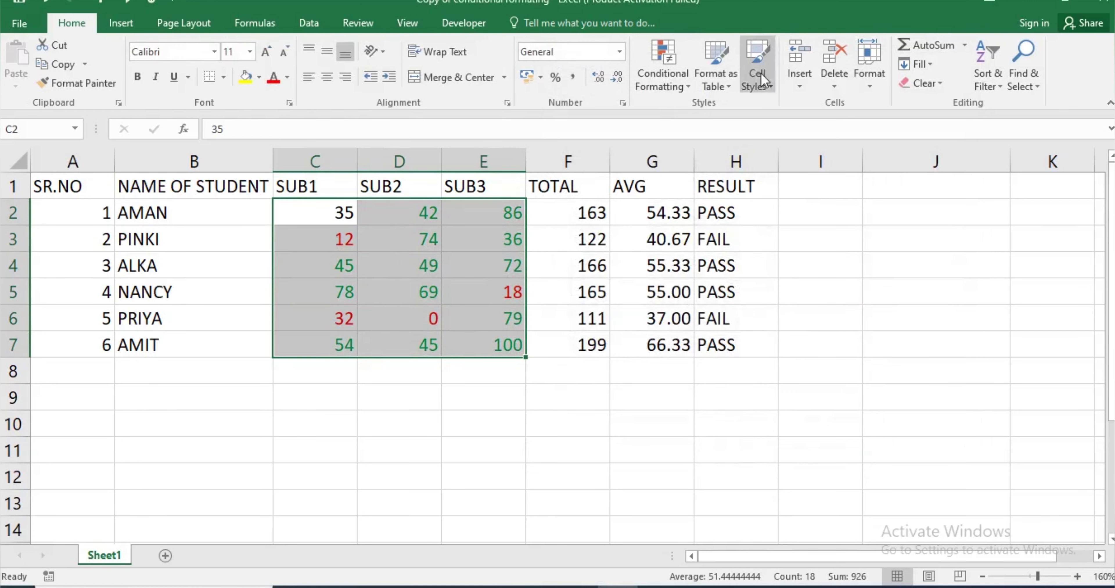
click(660, 86)
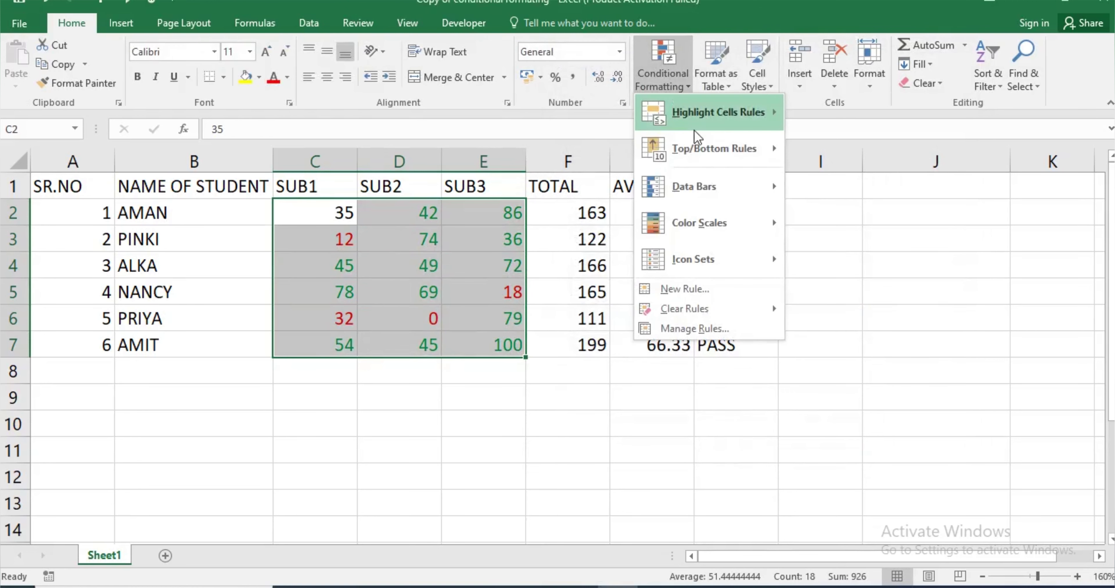
mouse_move(742, 113)
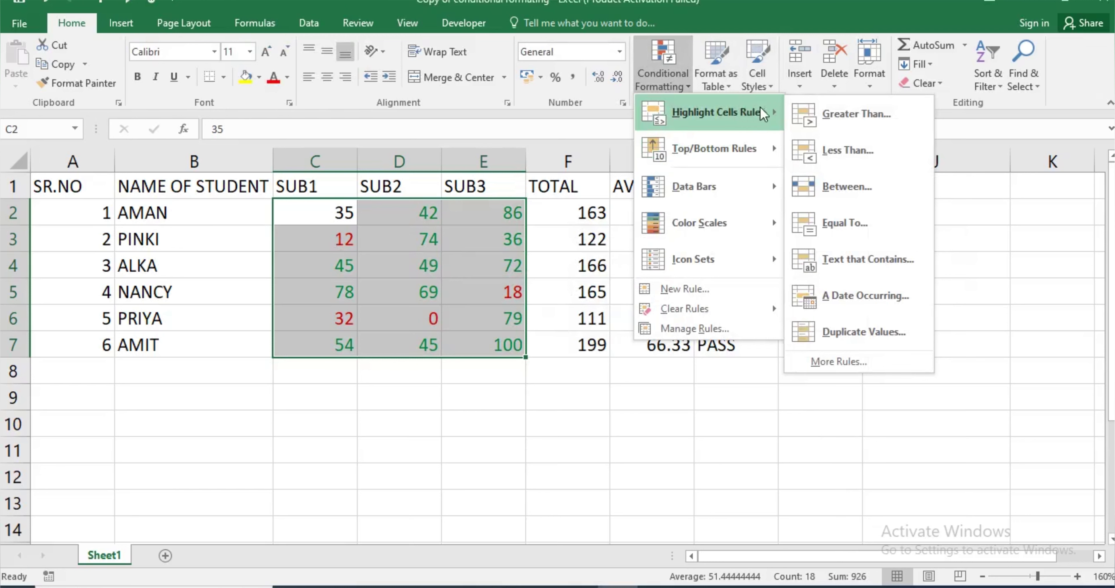
click(867, 188)
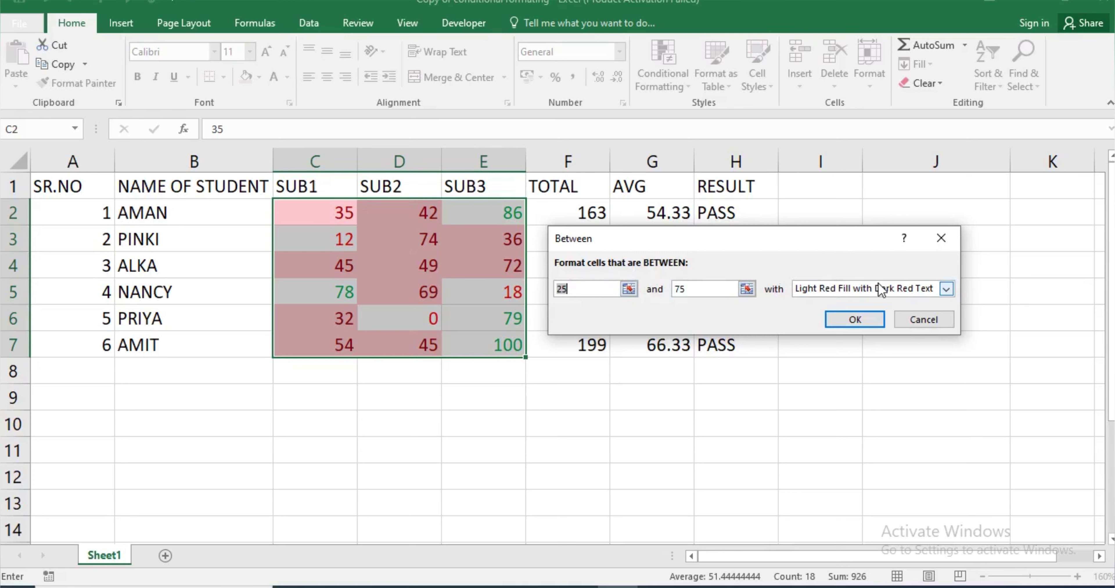
click(924, 320)
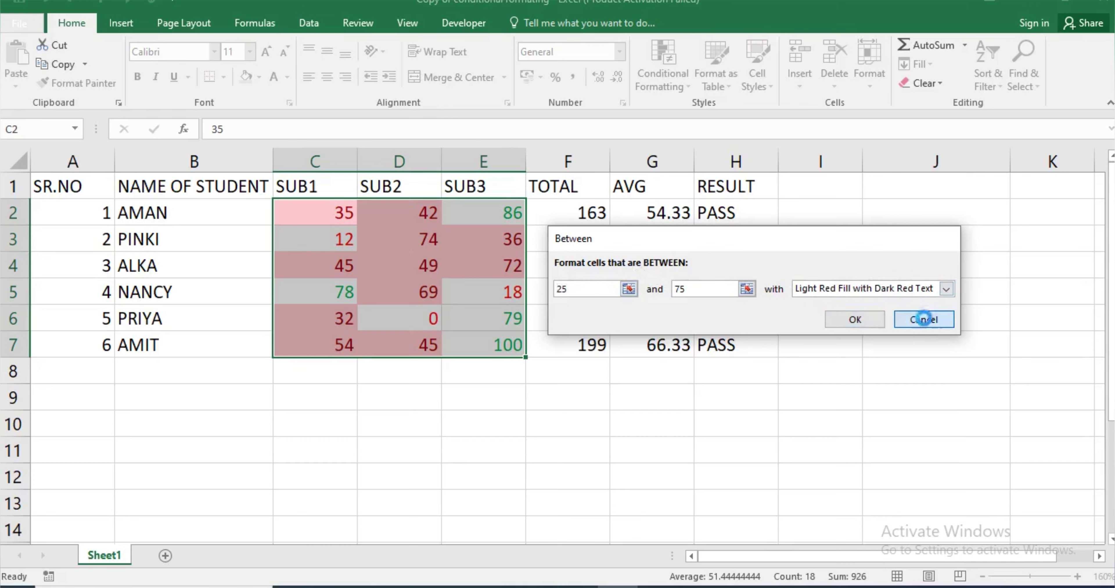
- Preview an Equal To rule with the value 35 on the subject marks without applying it
click(684, 82)
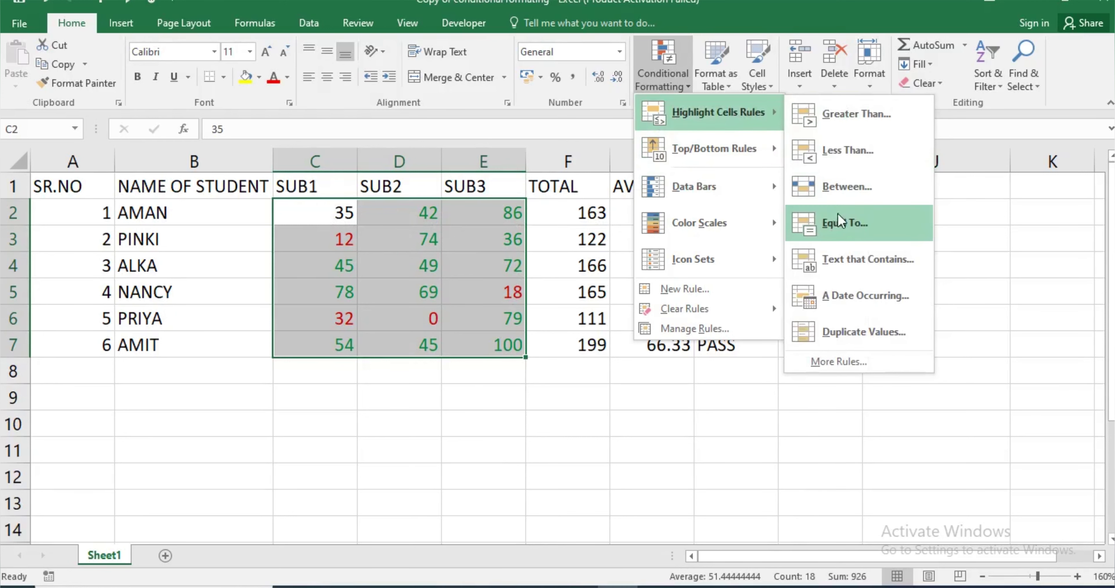
click(838, 222)
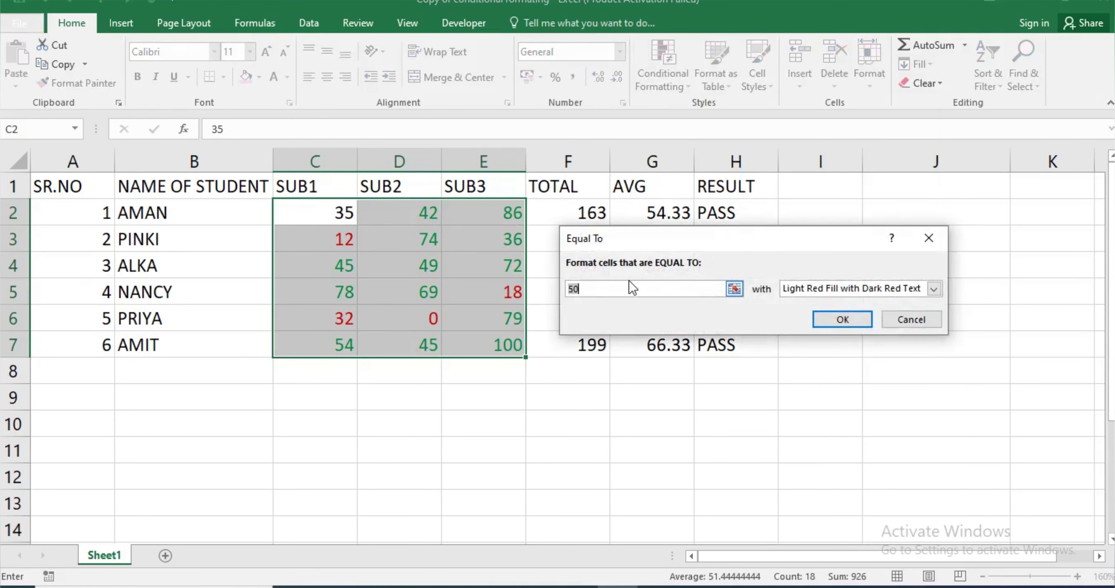
text(35)
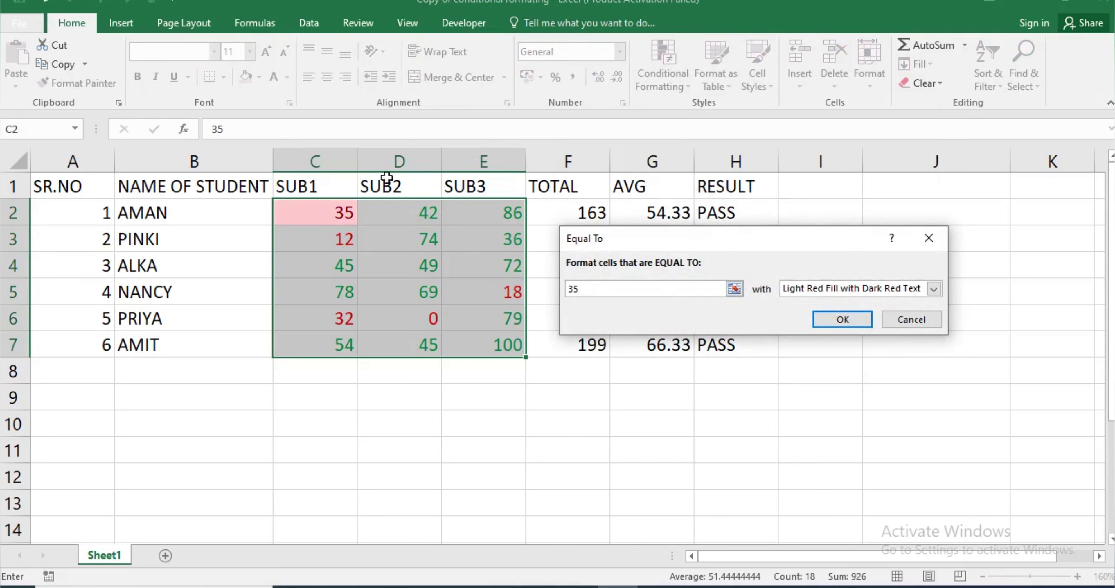
click(907, 319)
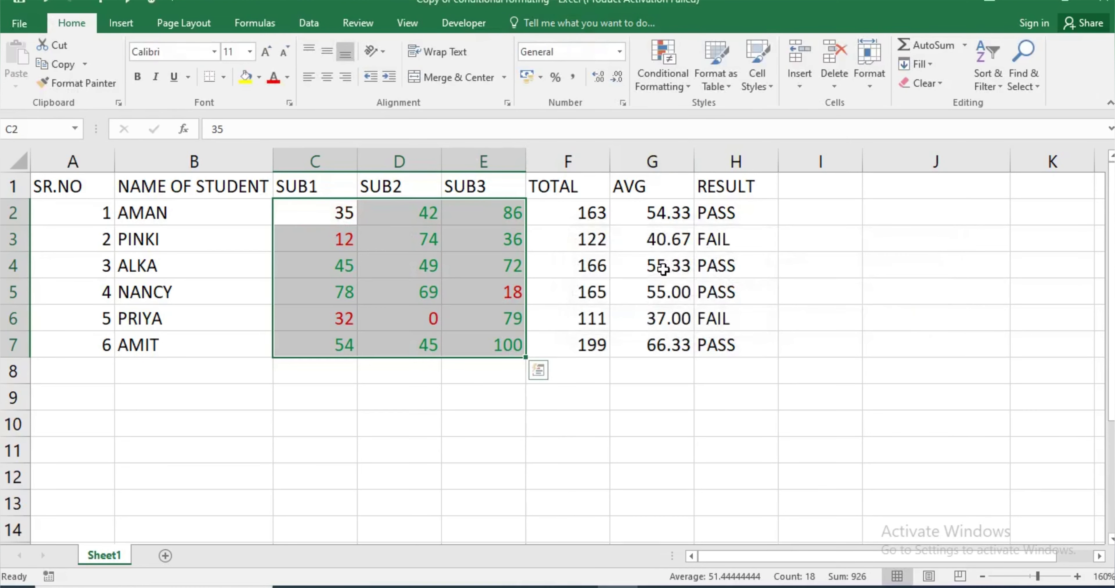
drag(666, 239, 667, 213)
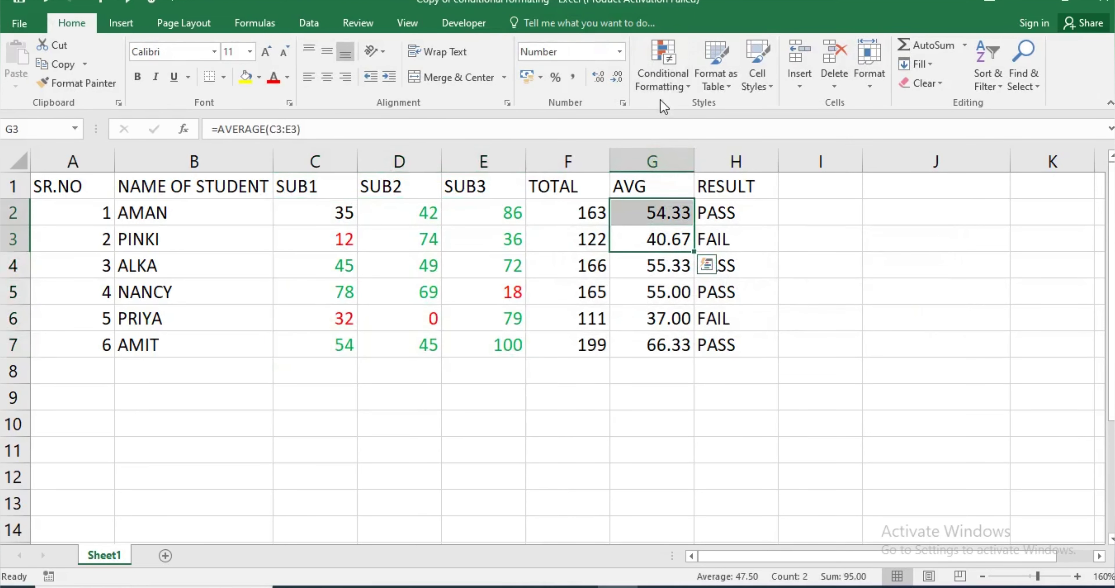
click(668, 85)
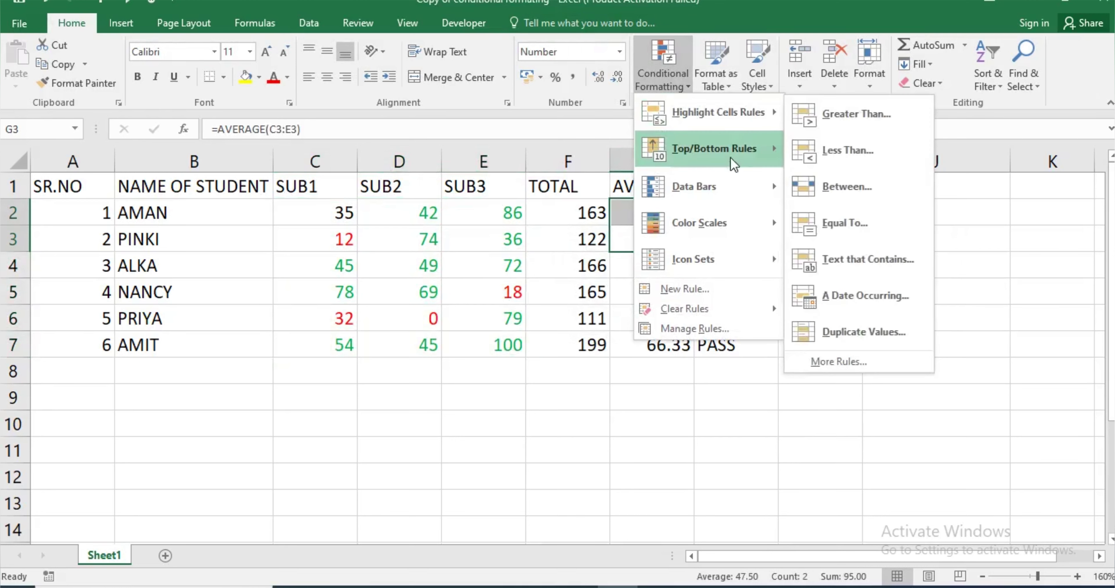
mouse_move(741, 125)
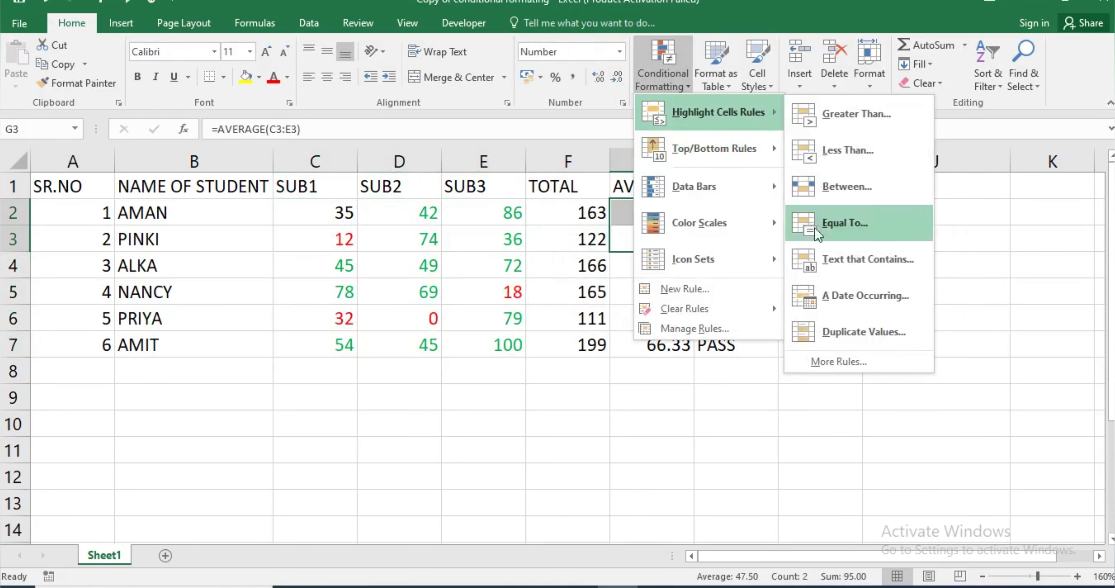
click(692, 328)
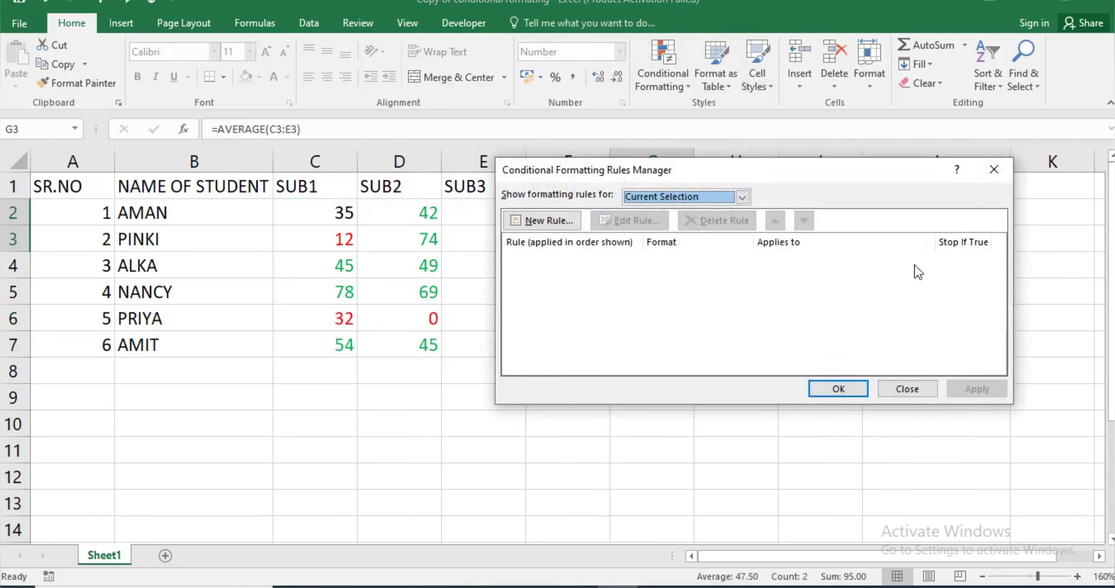
click(908, 388)
- Add a Text That Contains rule for PASS to the RESULT cells H2:H7 with a custom green font colour
drag(706, 206, 736, 344)
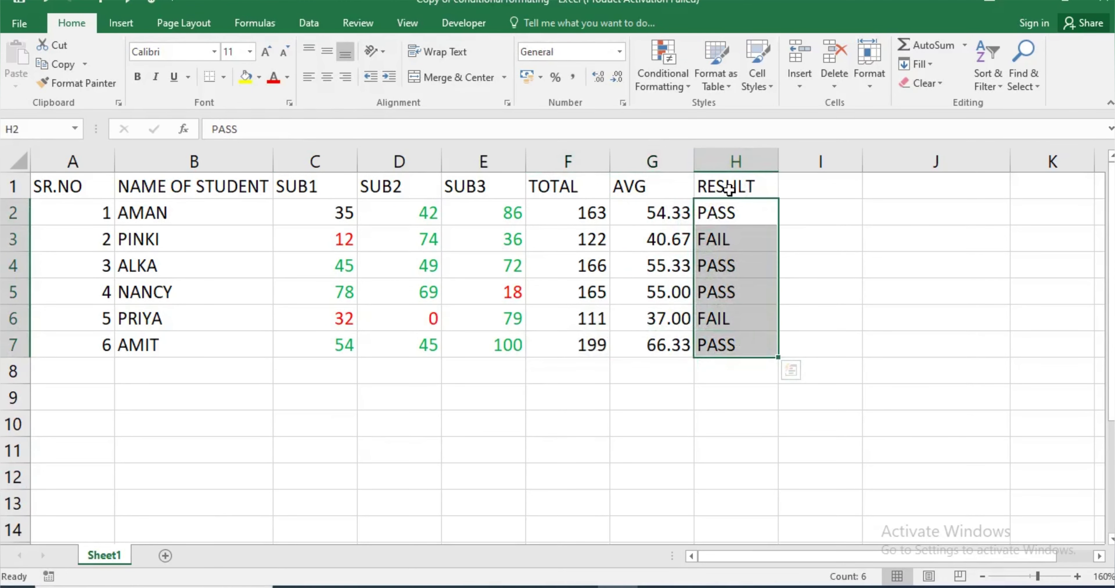
click(662, 71)
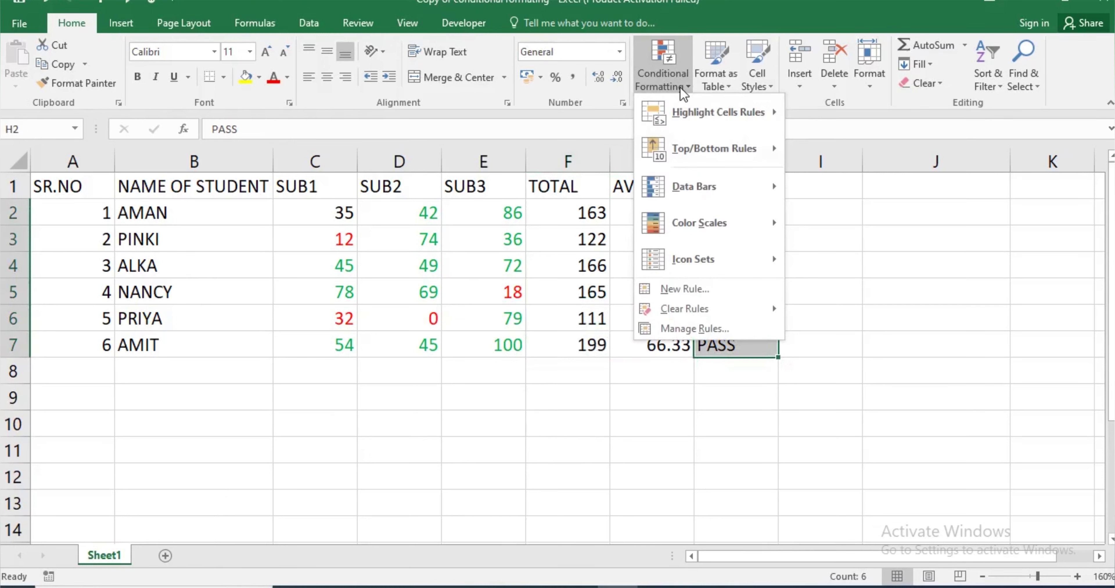
mouse_move(719, 117)
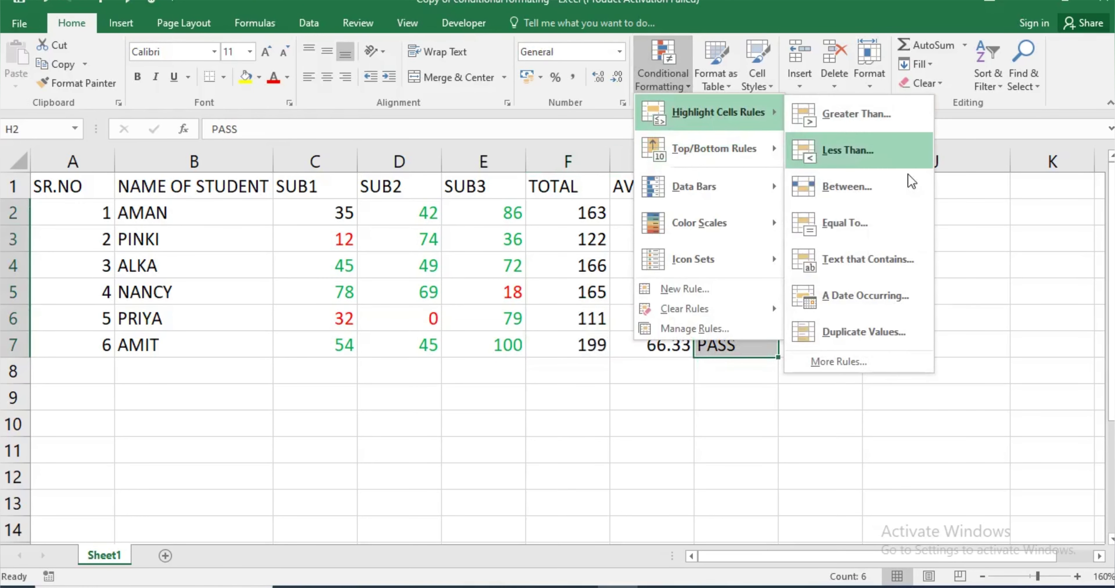
click(904, 264)
drag(680, 230, 257, 223)
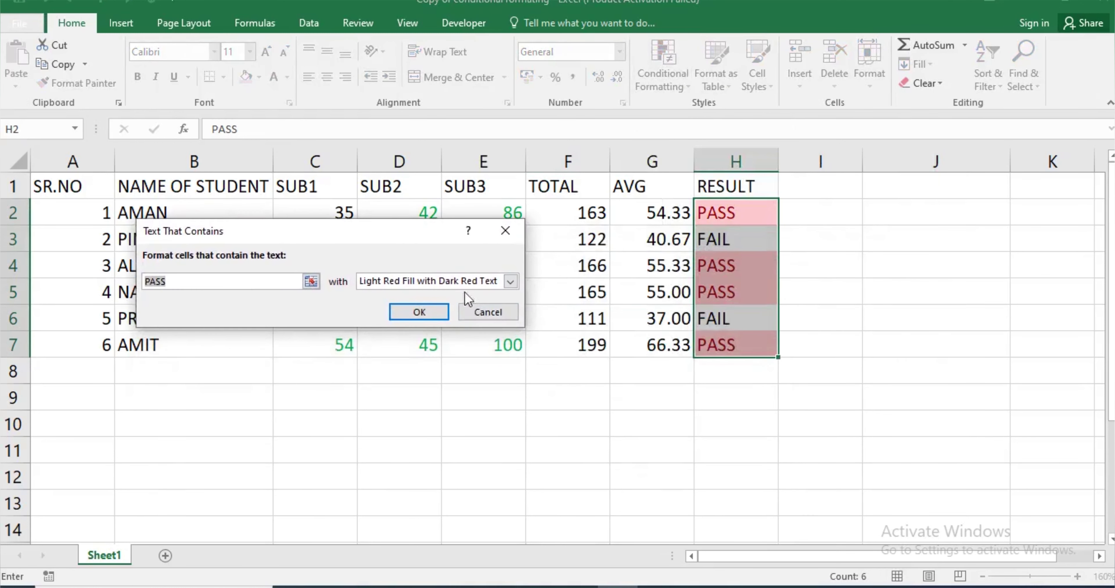
click(443, 281)
click(432, 358)
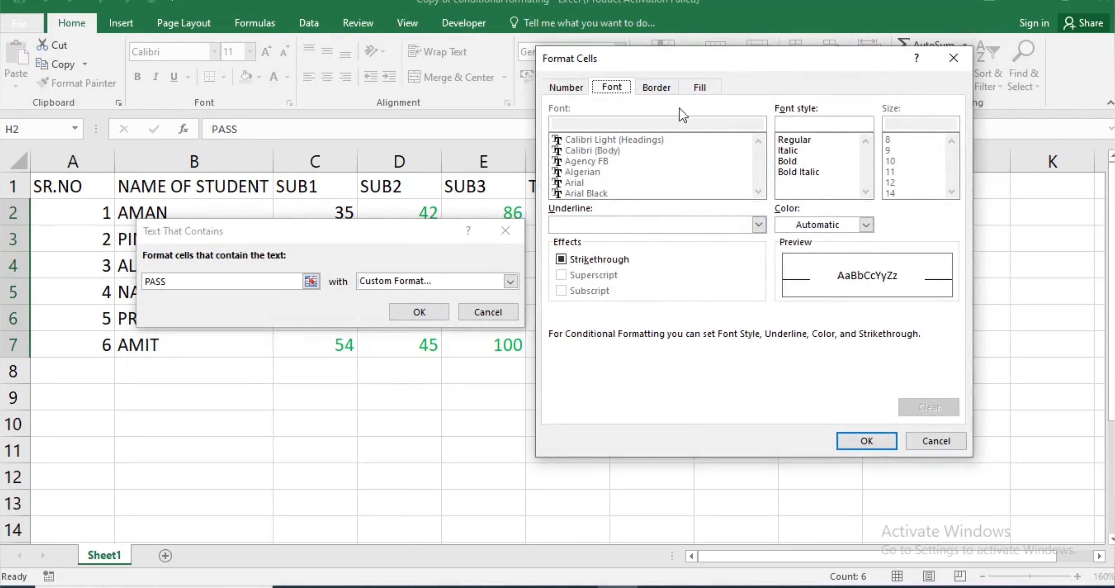
click(848, 225)
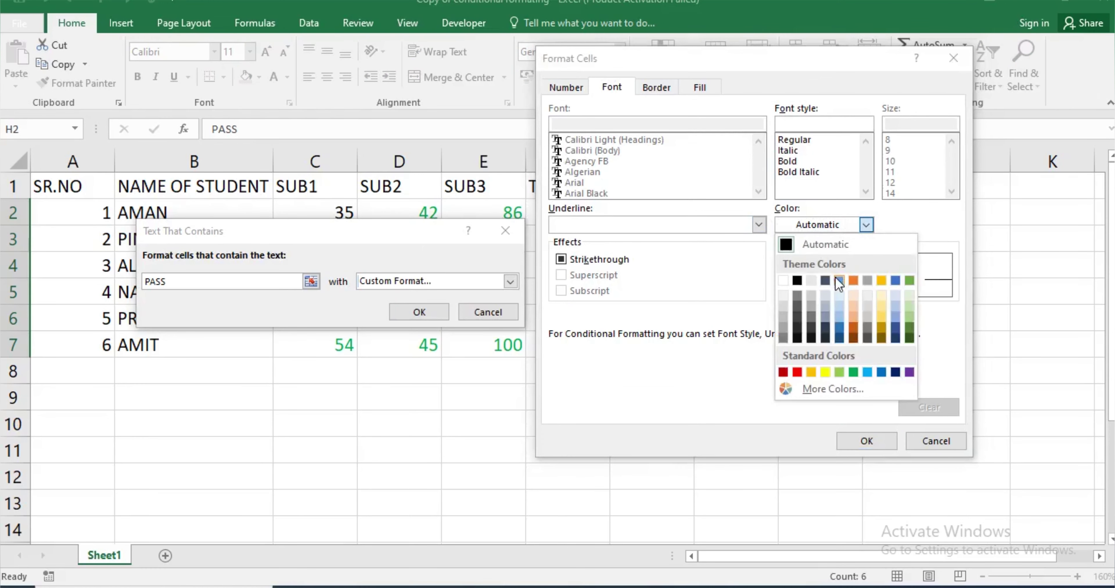
click(854, 371)
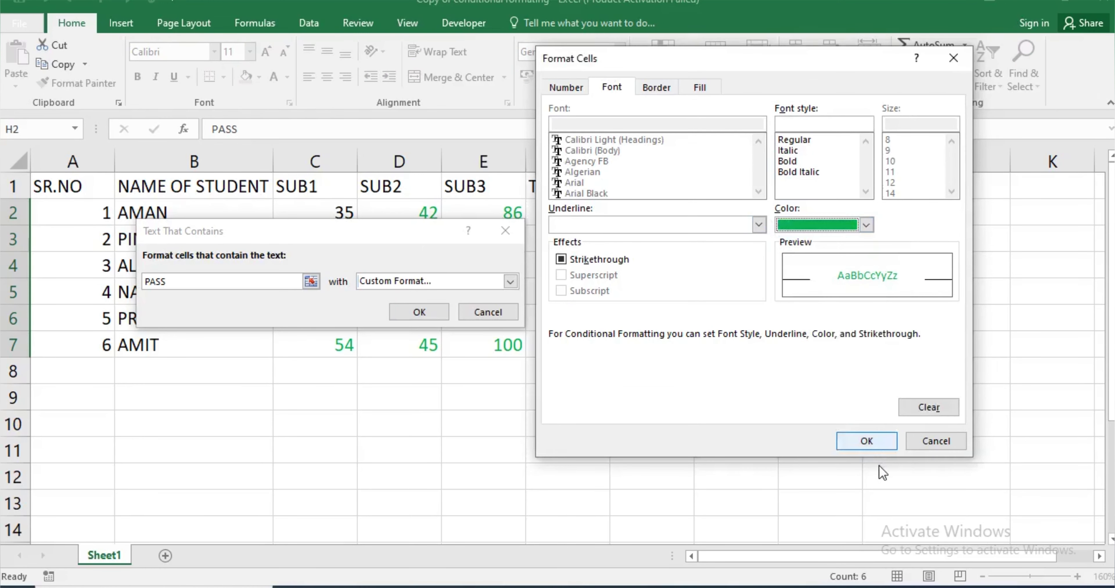
click(871, 442)
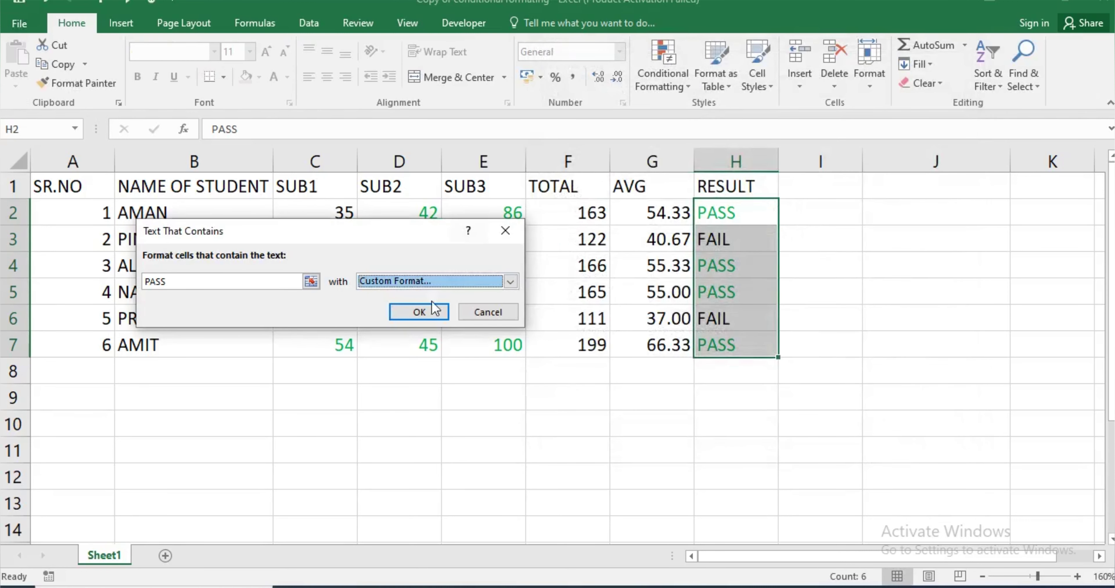
click(420, 312)
- Add a Text That Contains rule for "fail" to the RESULT cells with a custom red font colour
click(680, 79)
mouse_move(696, 111)
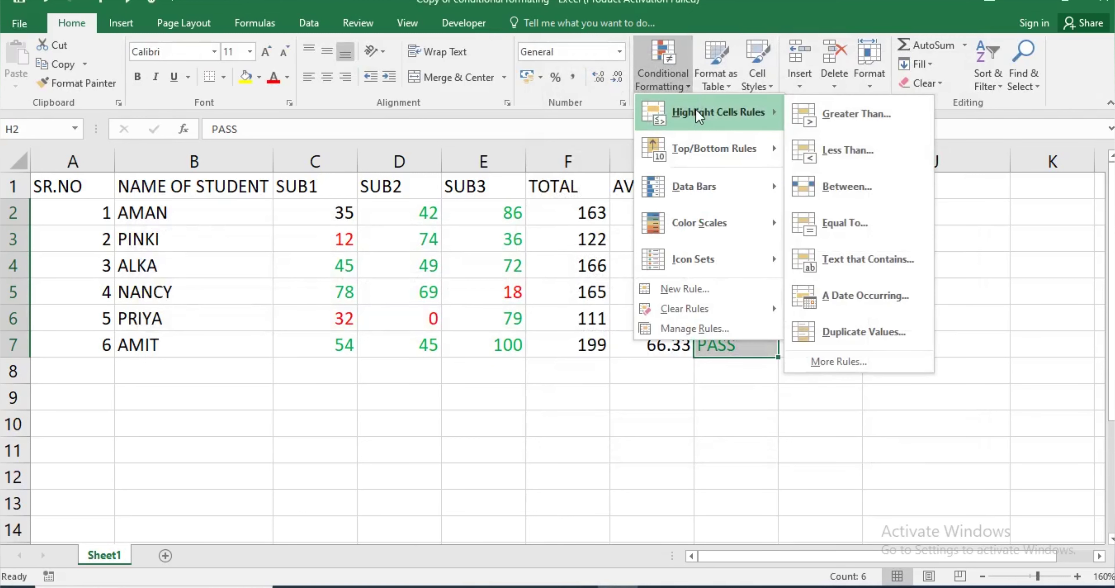
click(845, 266)
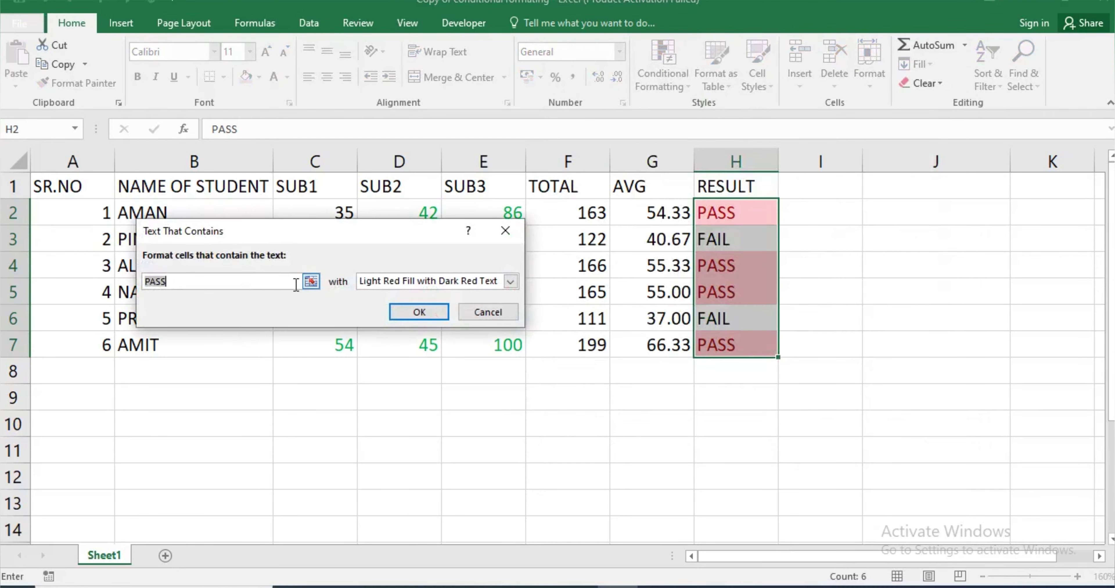
text(fs)
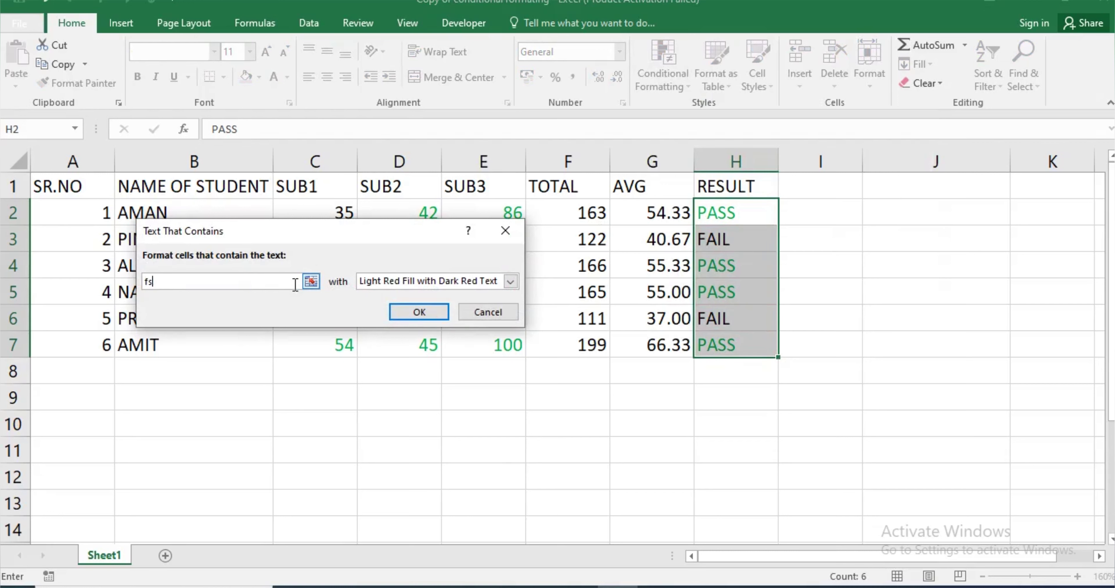
key(BackSpace)
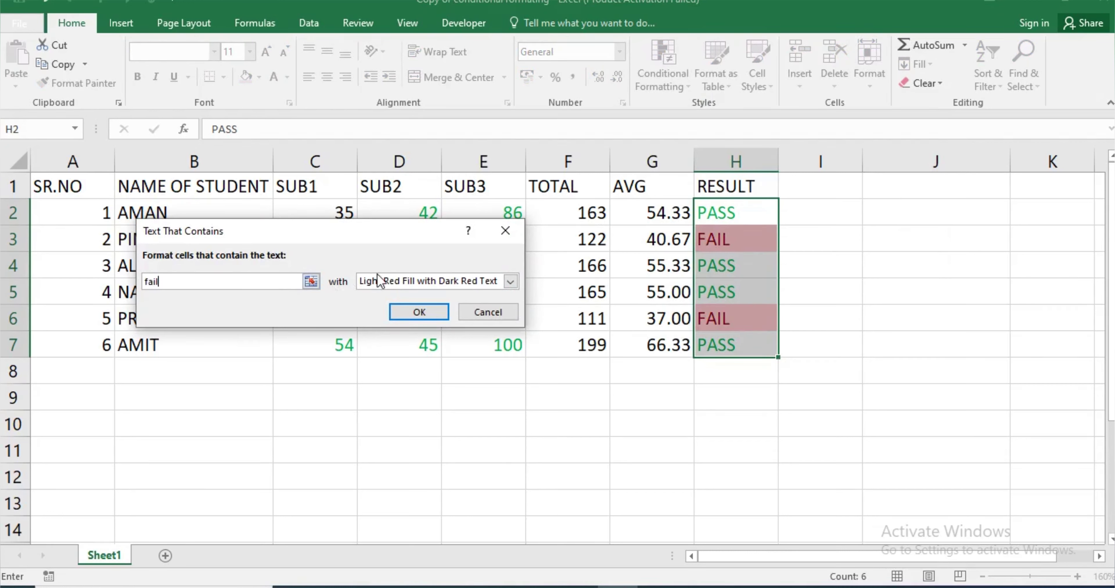
click(386, 285)
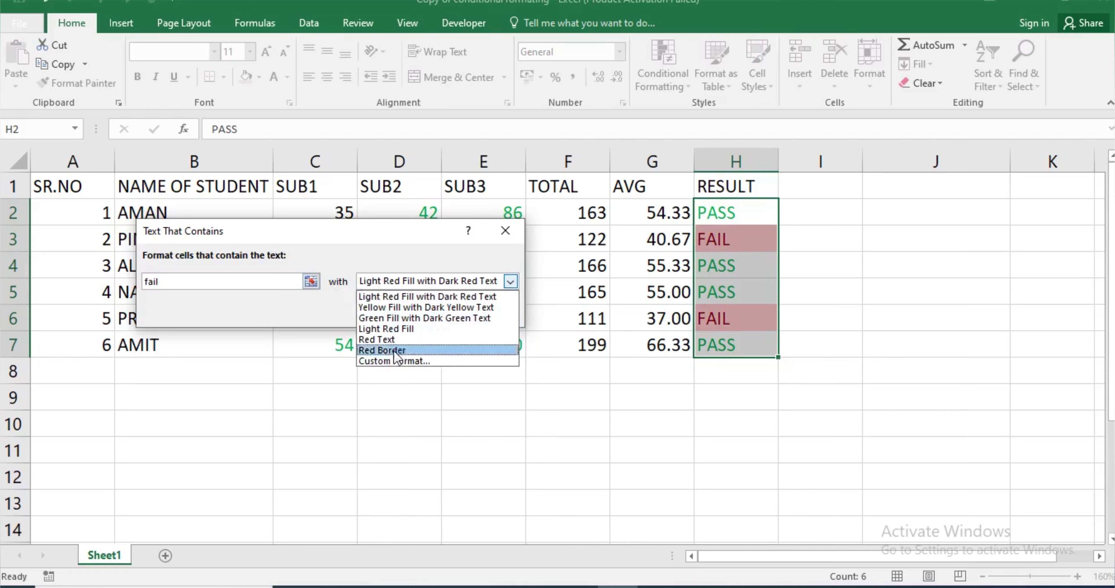
click(406, 361)
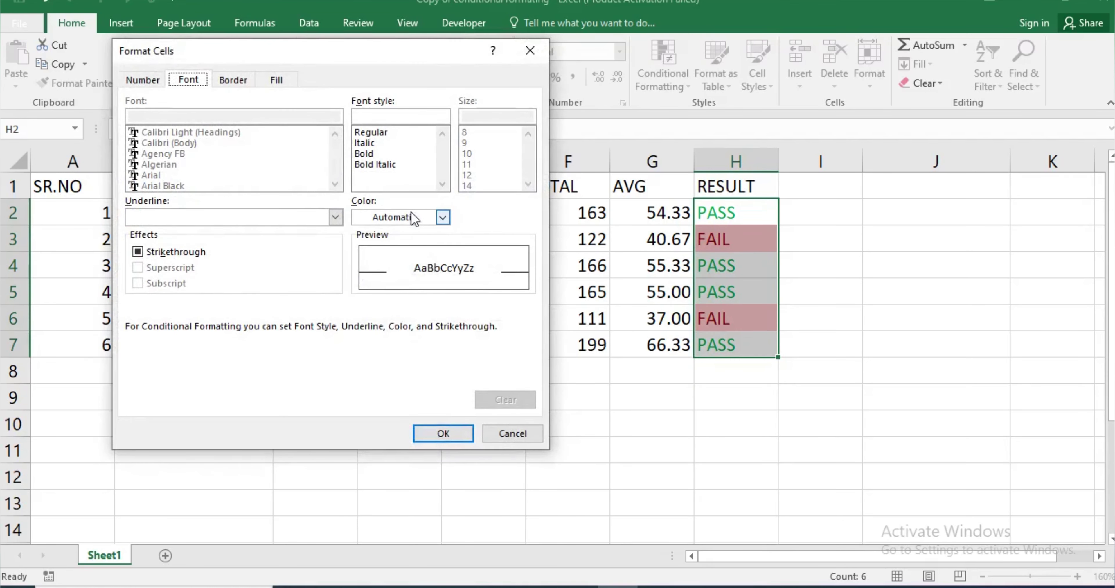
click(443, 217)
click(371, 363)
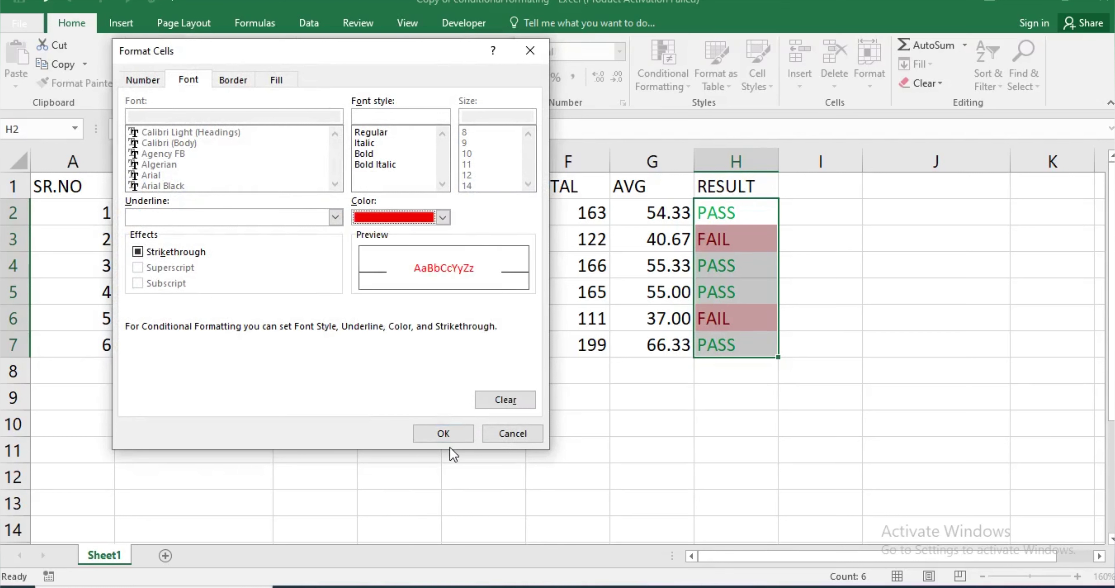
click(446, 433)
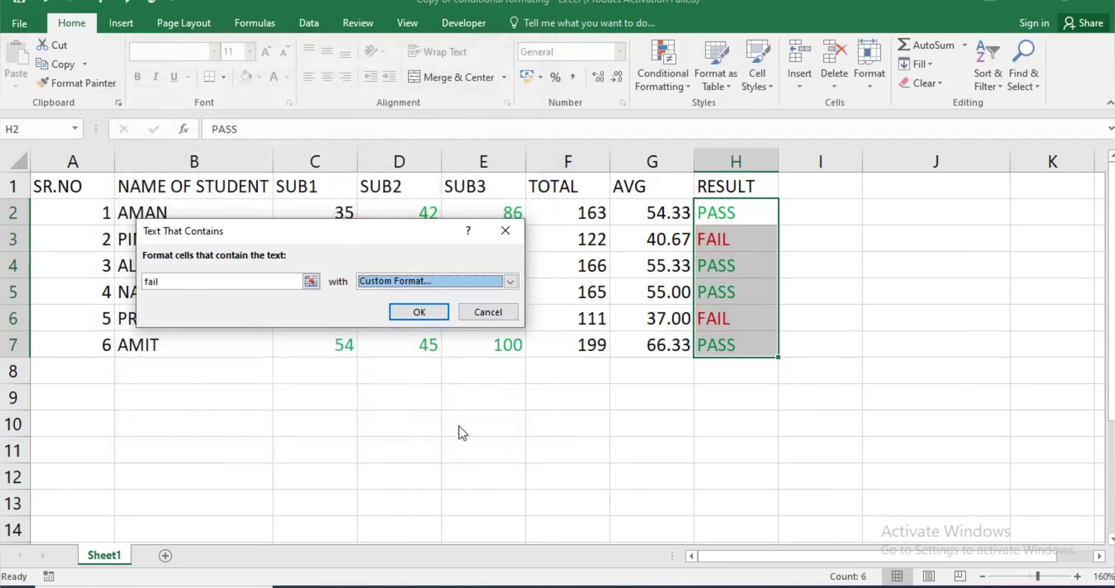
click(419, 312)
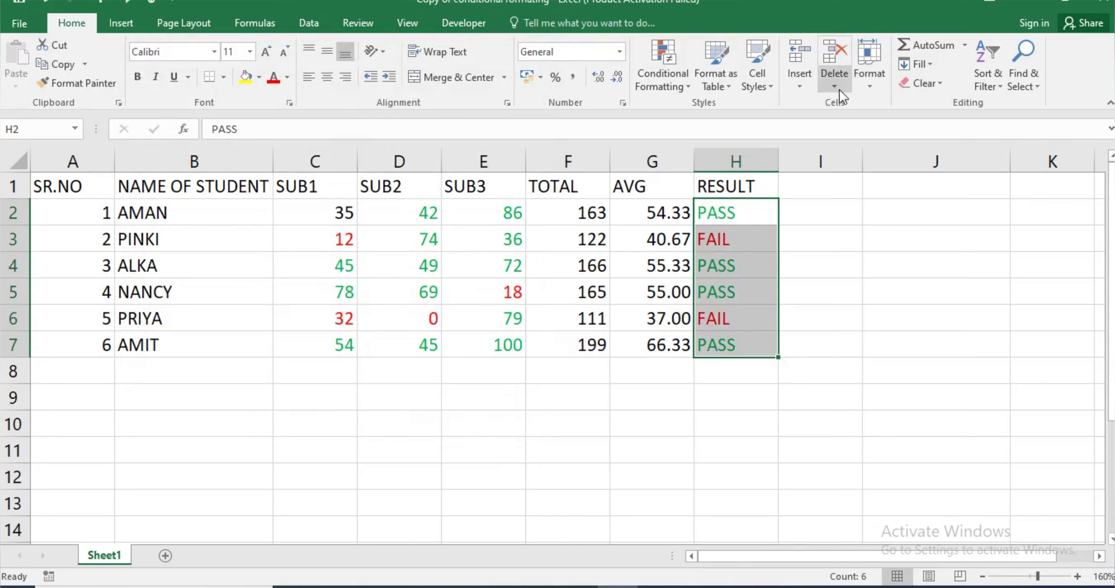
click(682, 89)
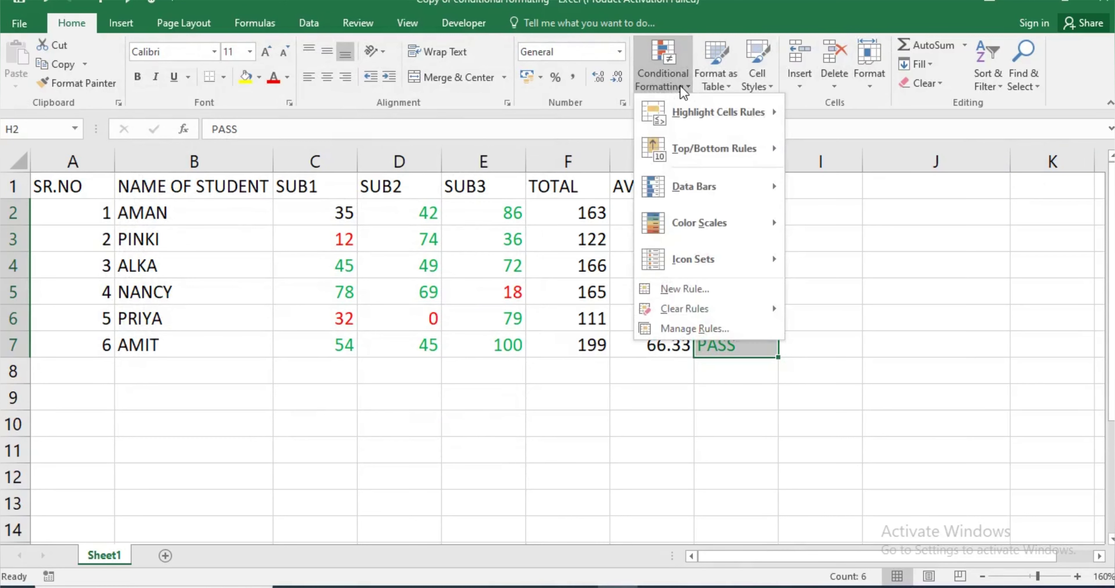
mouse_move(706, 120)
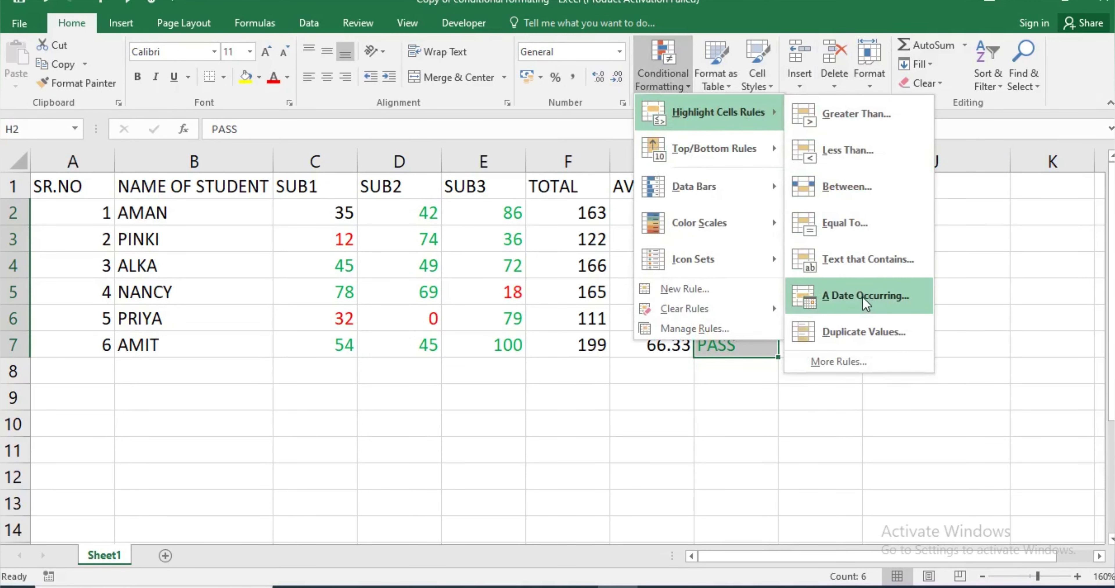
click(654, 398)
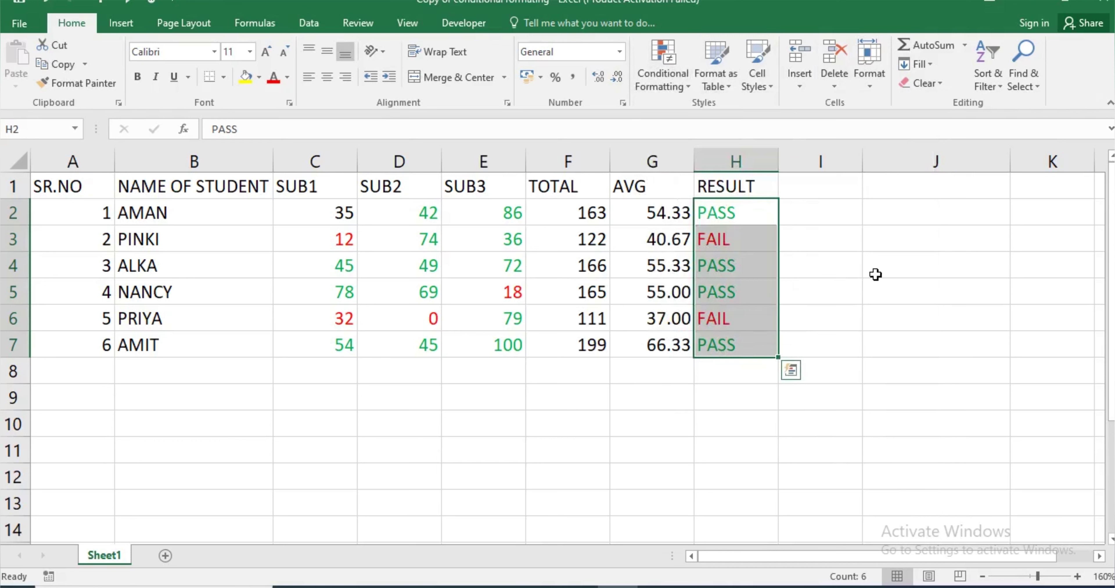
- Enter the date 05-01-2024 in cell J3 and fill the date series down to J10
click(902, 237)
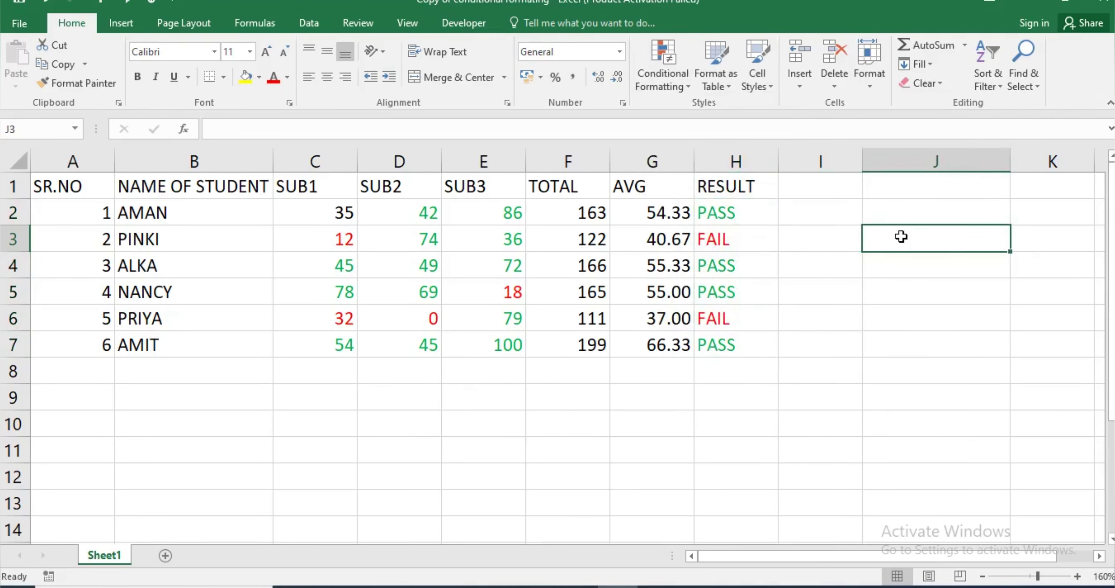
text(05-01-2024)
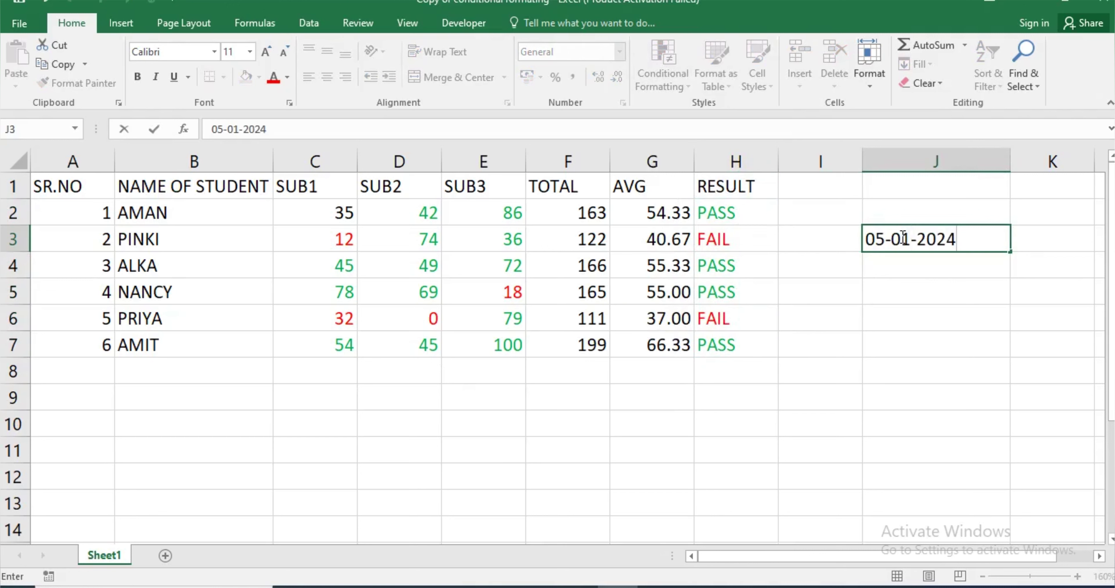
key(Return)
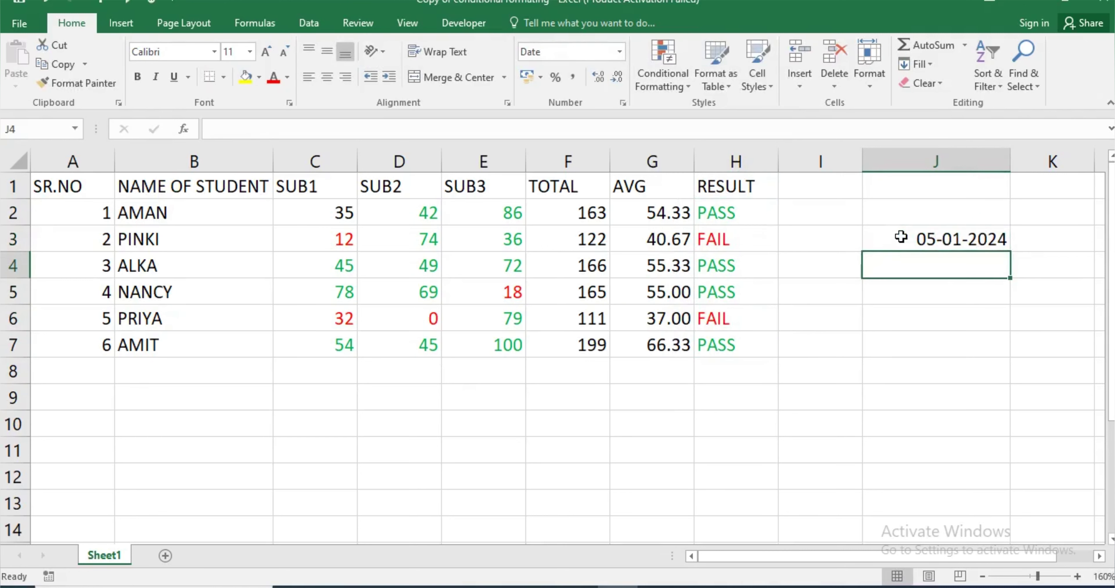
click(963, 246)
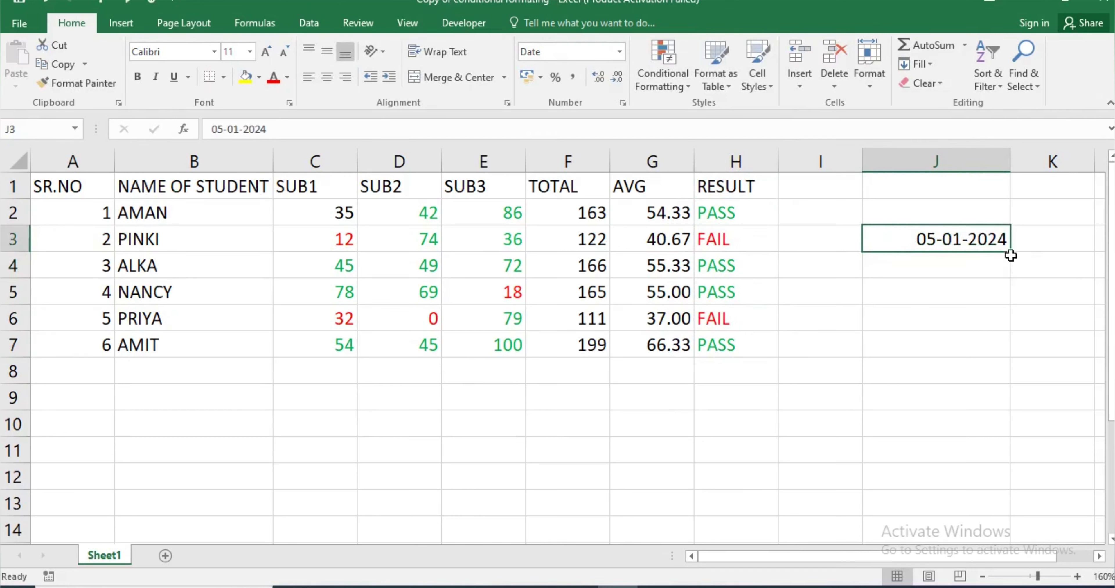
drag(1010, 254, 1013, 436)
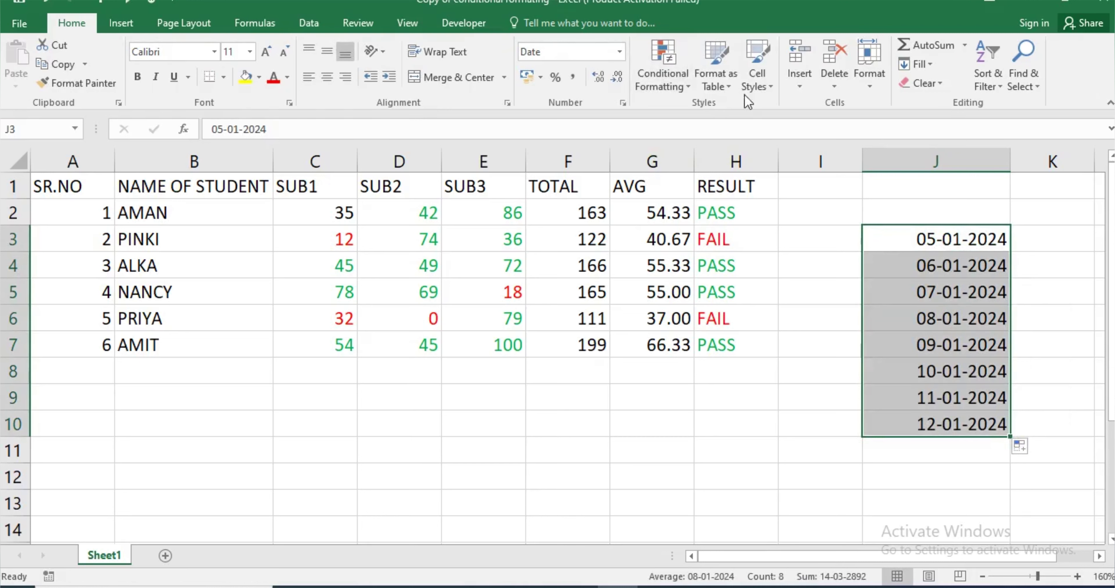
- Preview an A Date Occurring rule for Today on the dates in J3:J10
click(683, 89)
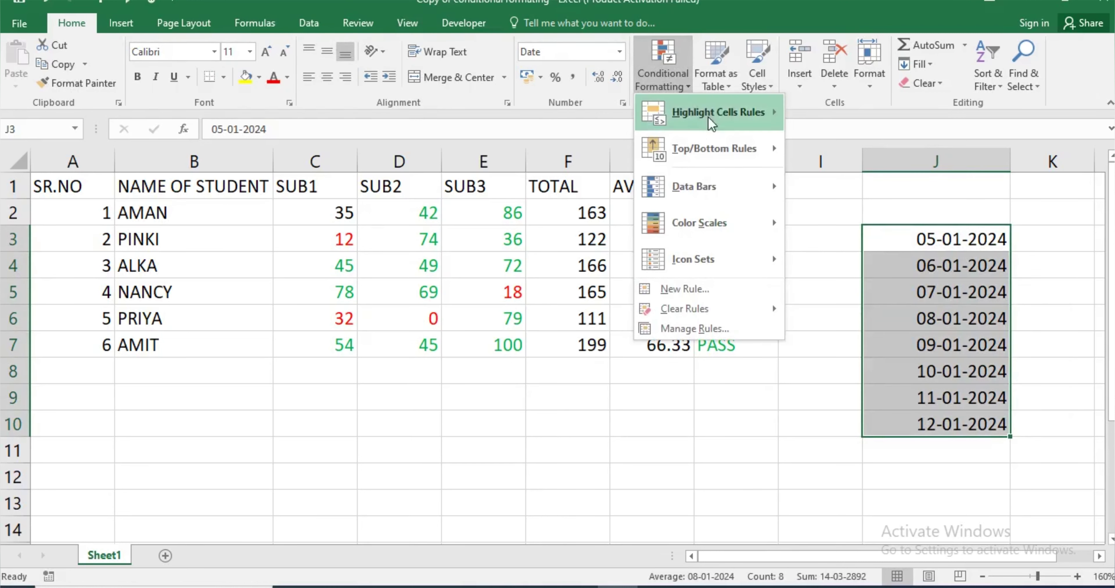
mouse_move(727, 128)
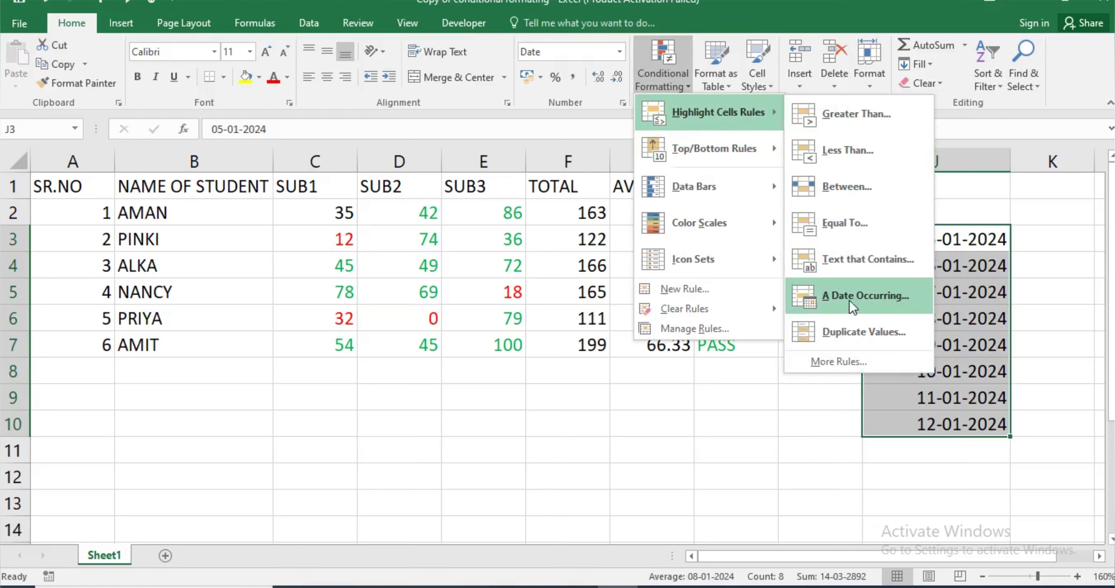
click(852, 308)
drag(313, 222, 539, 249)
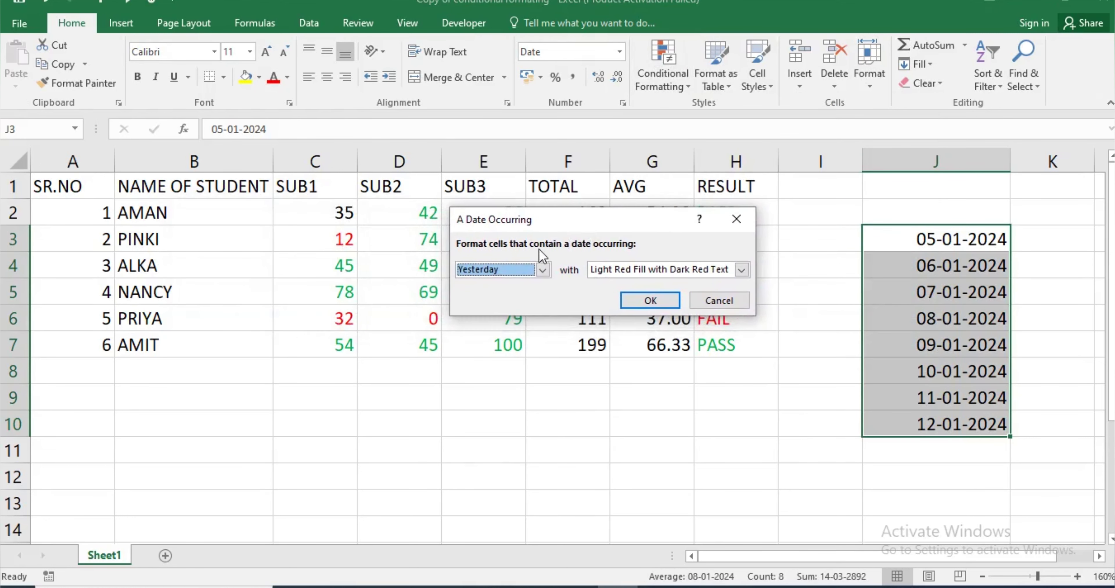
click(544, 268)
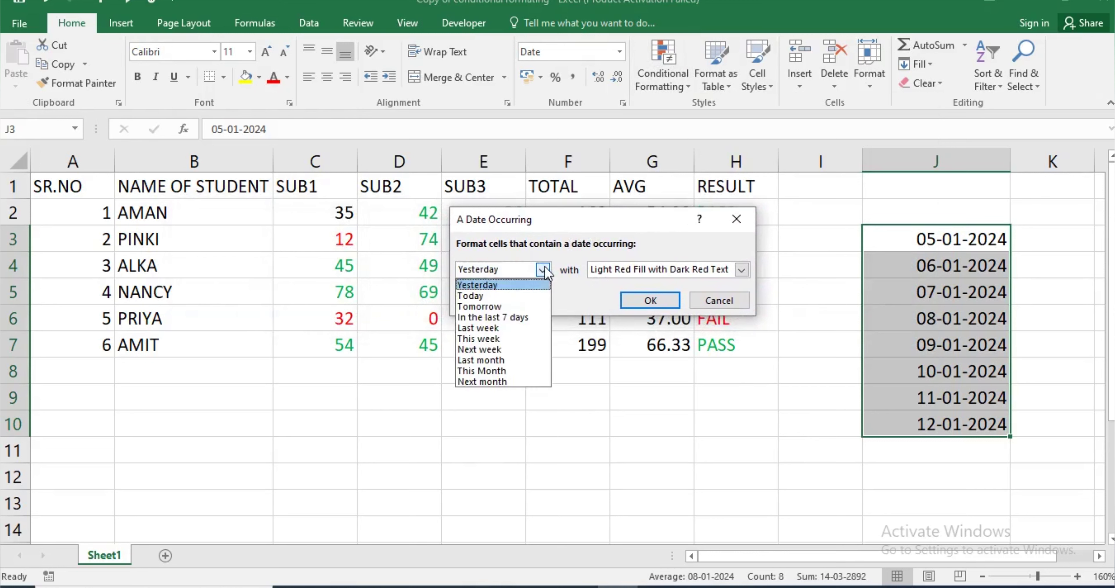
click(520, 294)
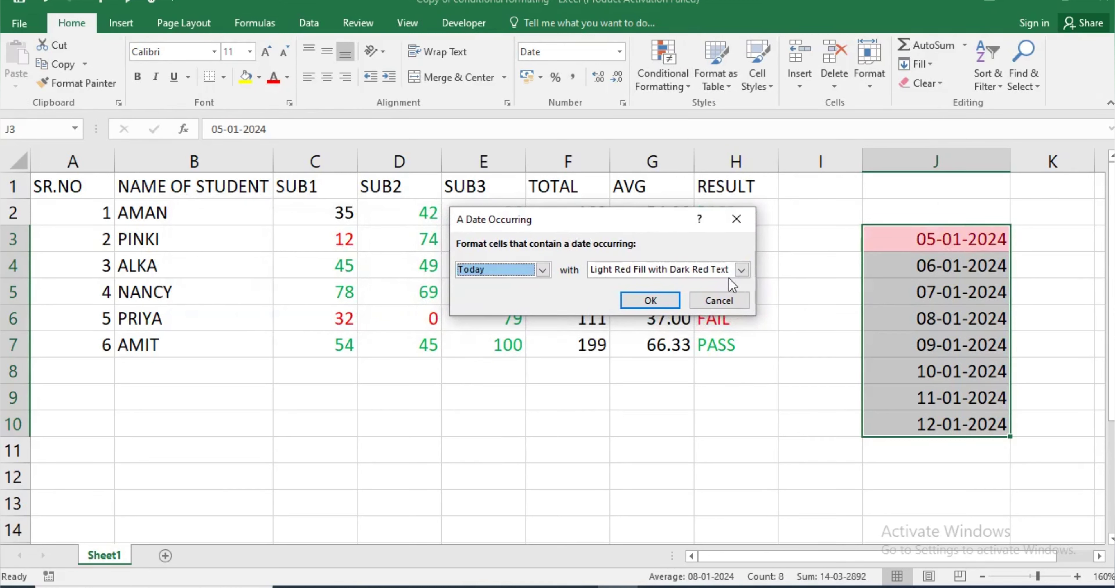
- Preview the date rule for Tomorrow and for Next week, and discard the rule without applying it
click(740, 269)
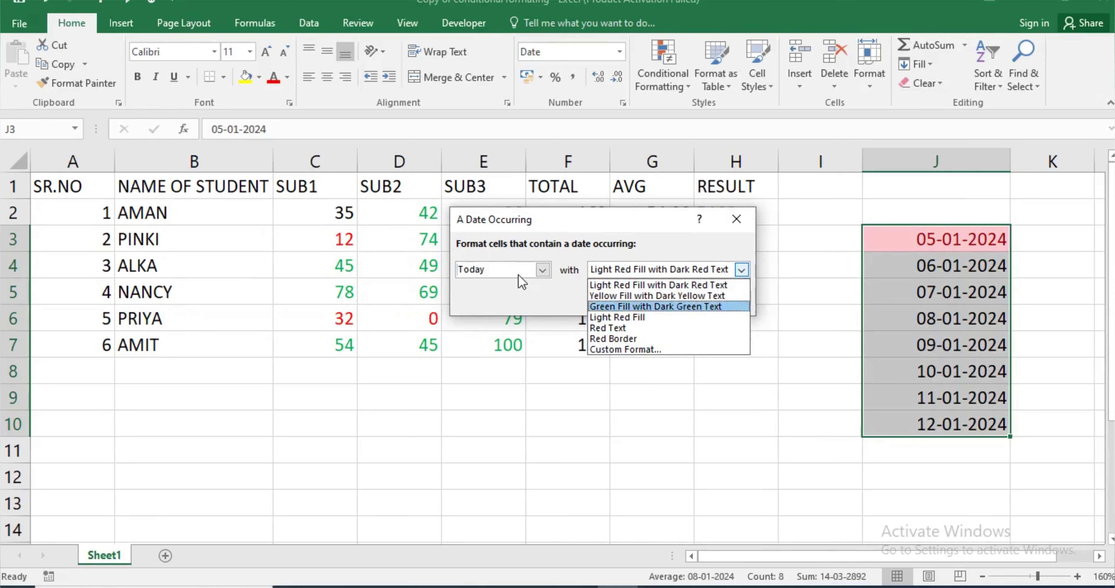
click(516, 266)
click(516, 266)
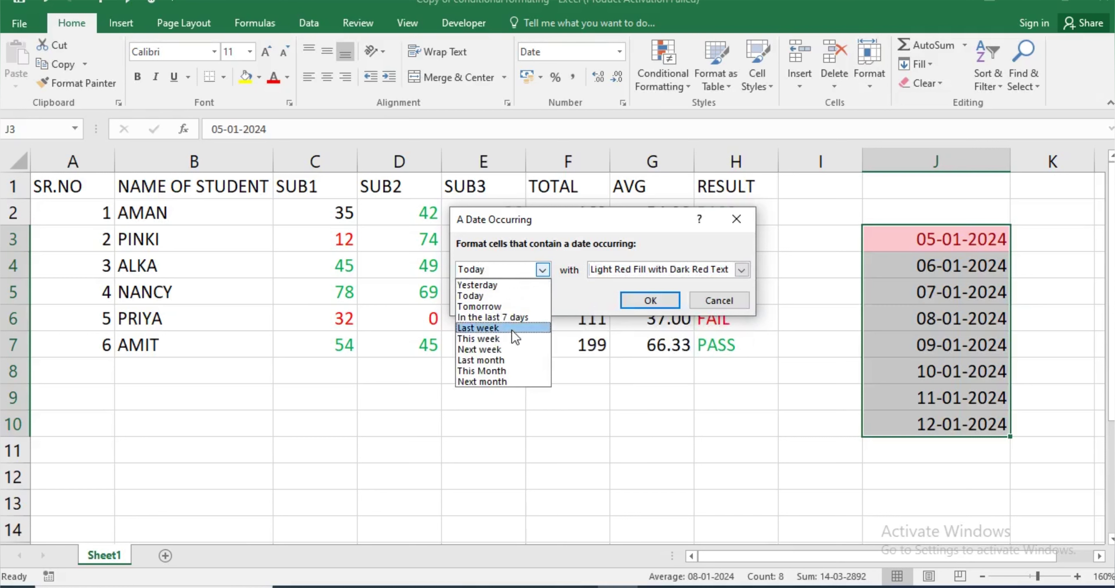
click(510, 310)
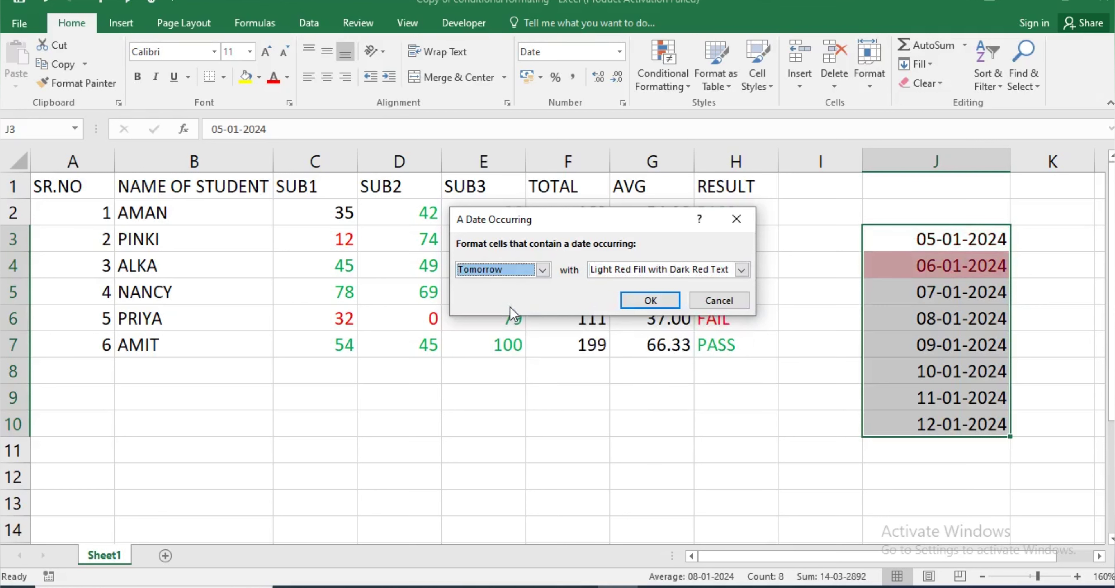
click(507, 273)
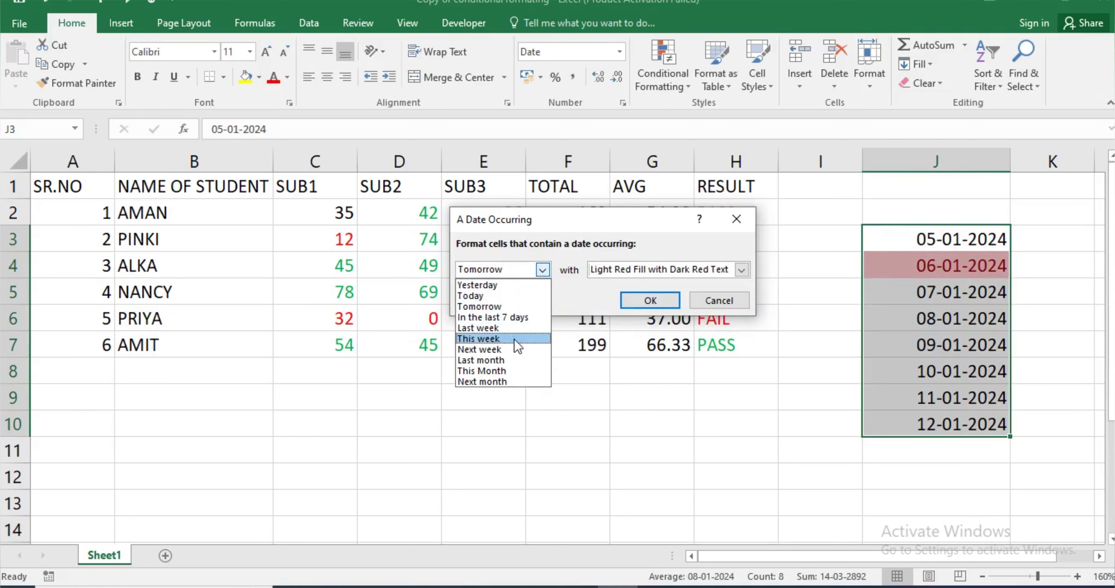
click(515, 348)
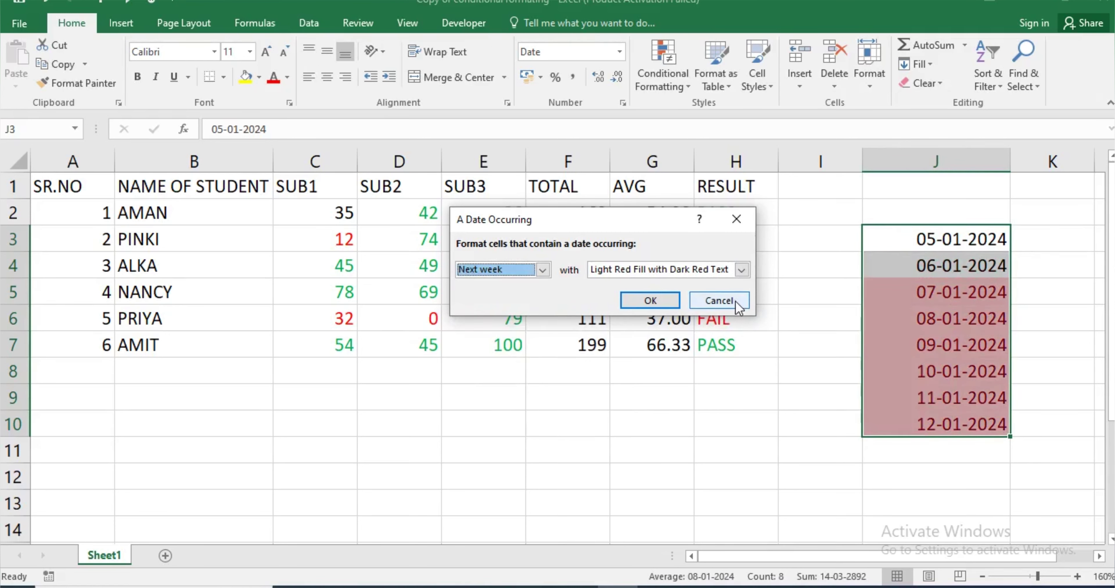
click(719, 300)
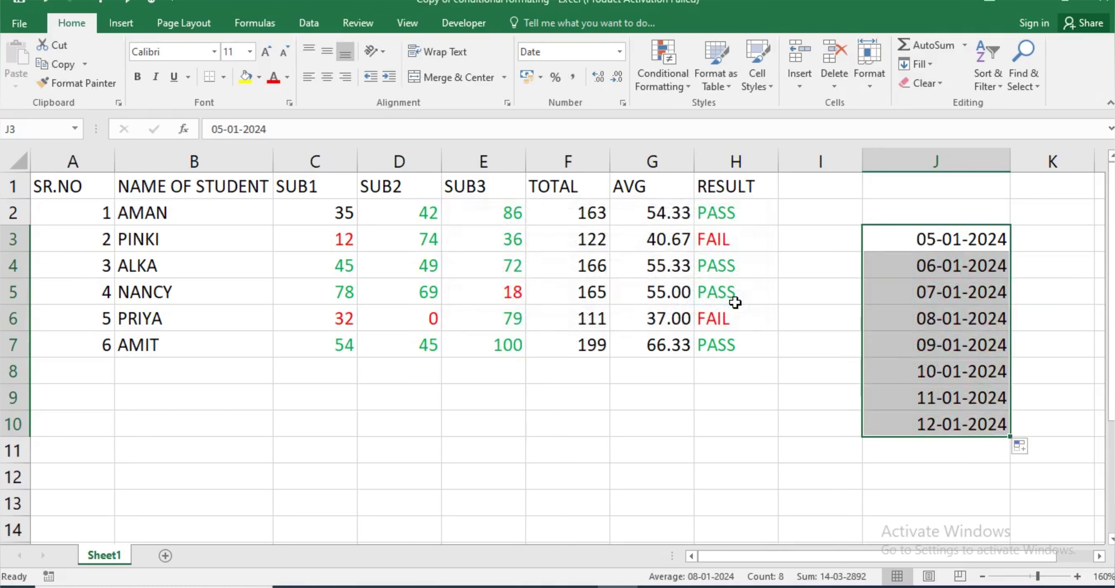
- Clear the dates from cells J3:J10
key(Delete)
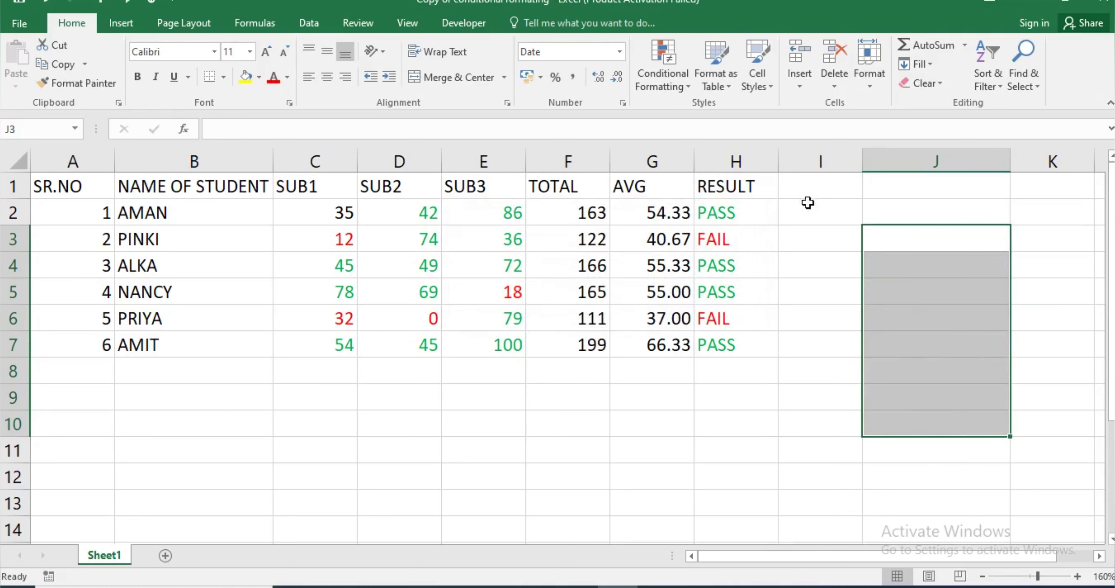
click(828, 232)
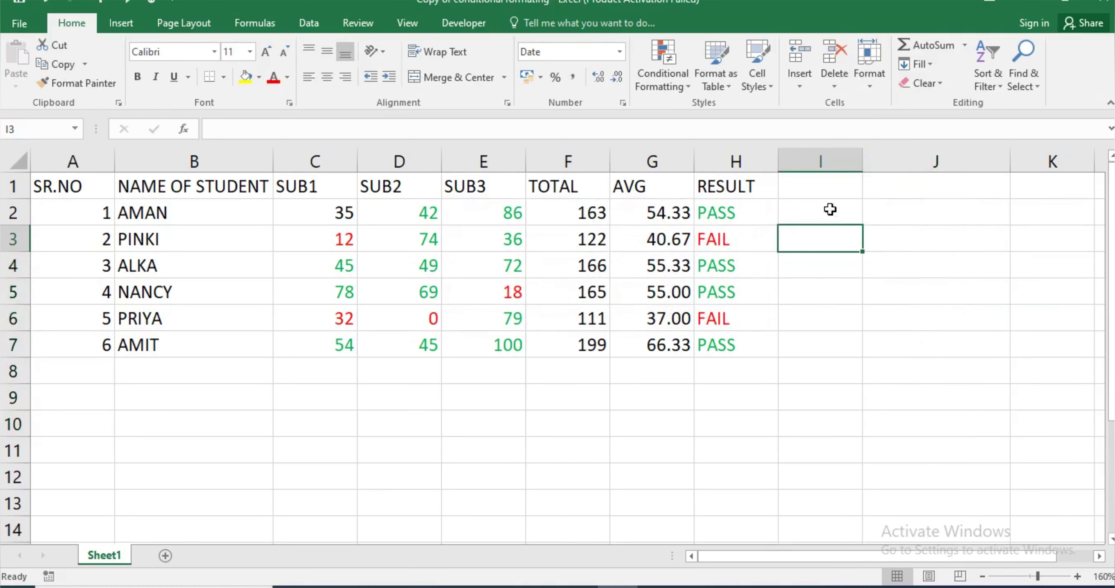
click(683, 91)
mouse_move(703, 149)
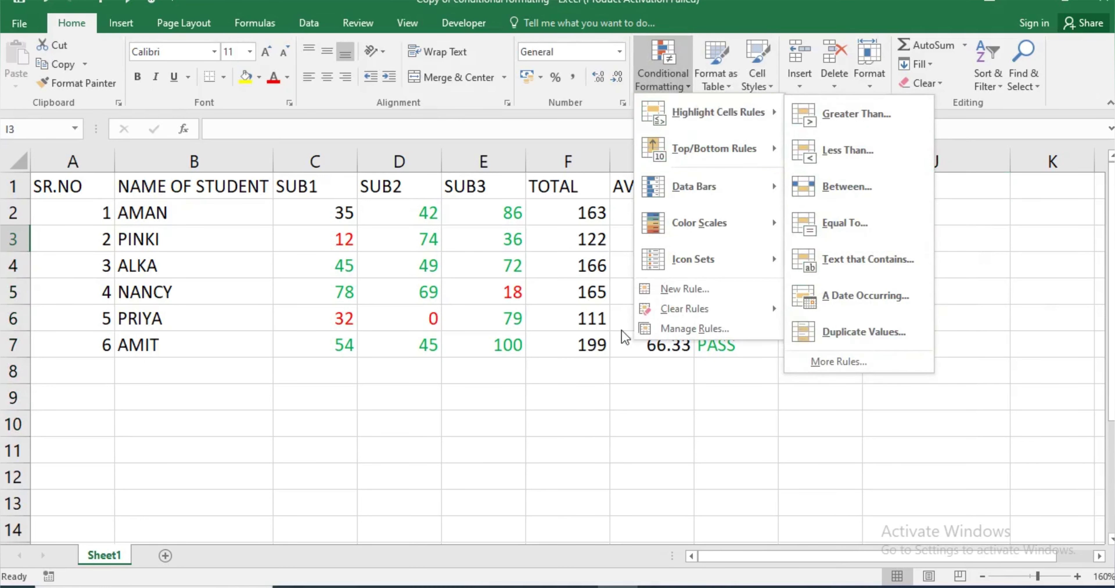
click(432, 322)
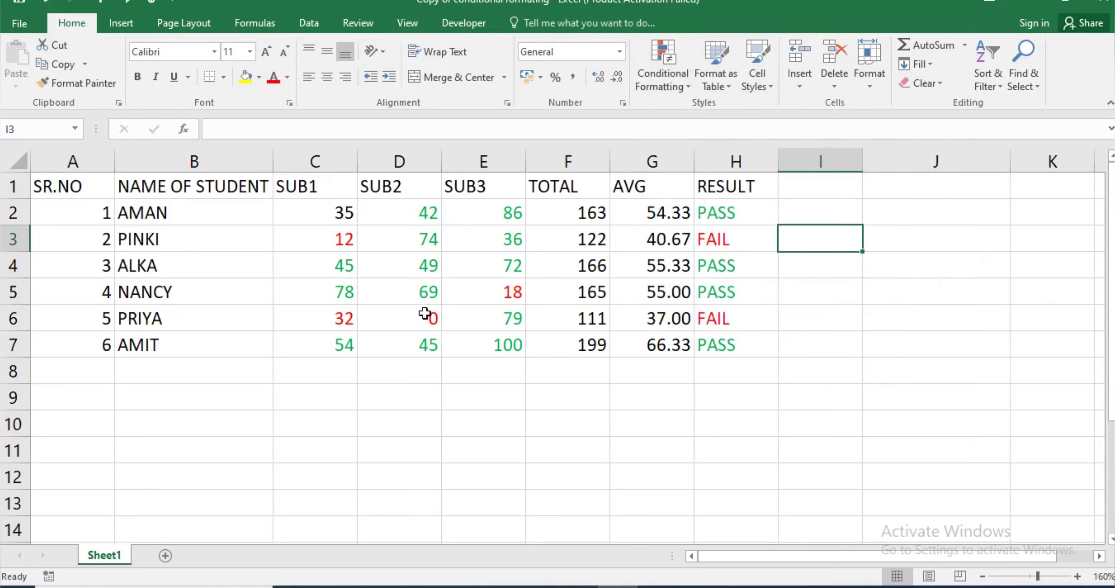
- Add a Duplicate Values rule with Light Red Fill with Dark Red Text to the NAME OF STUDENT column B
click(190, 160)
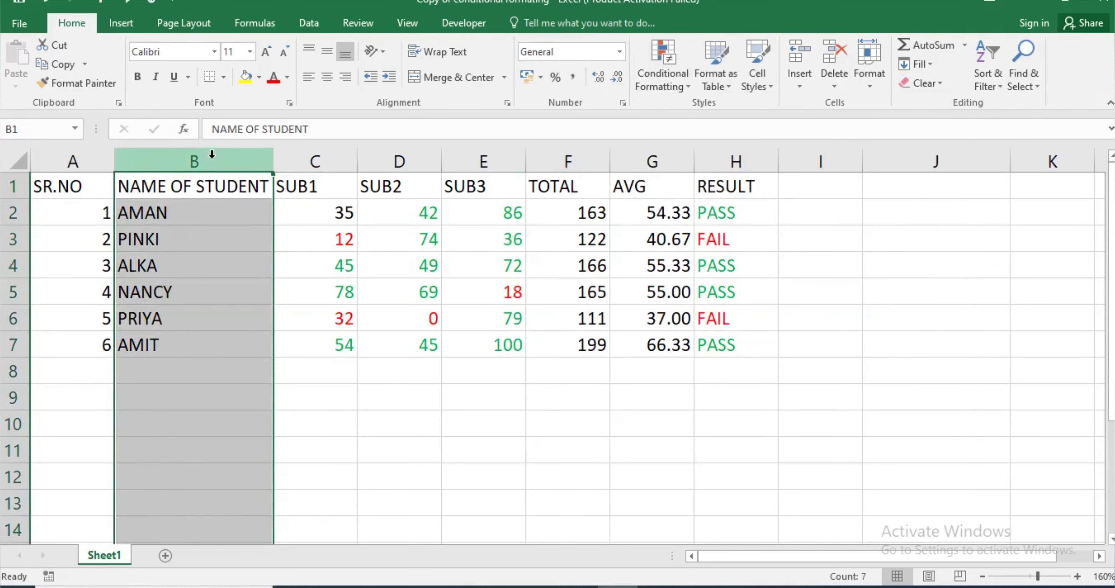
click(682, 80)
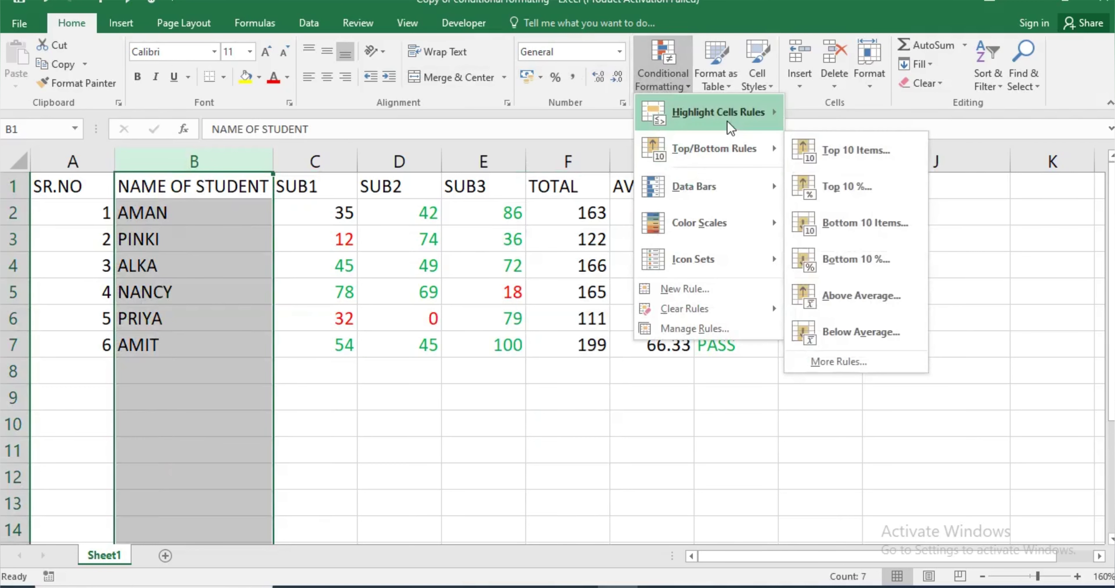
mouse_move(736, 112)
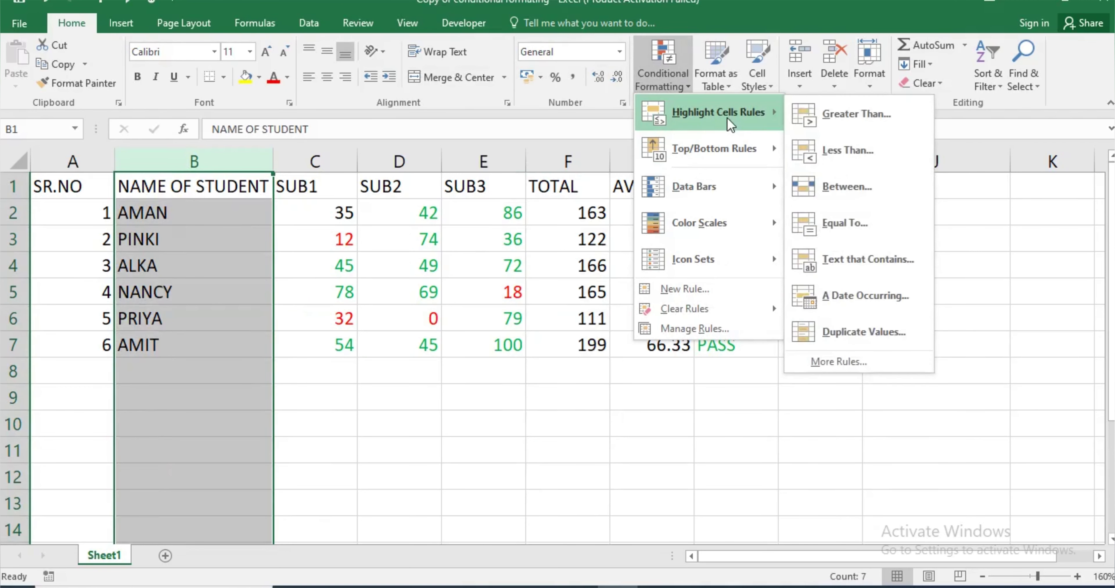
click(857, 333)
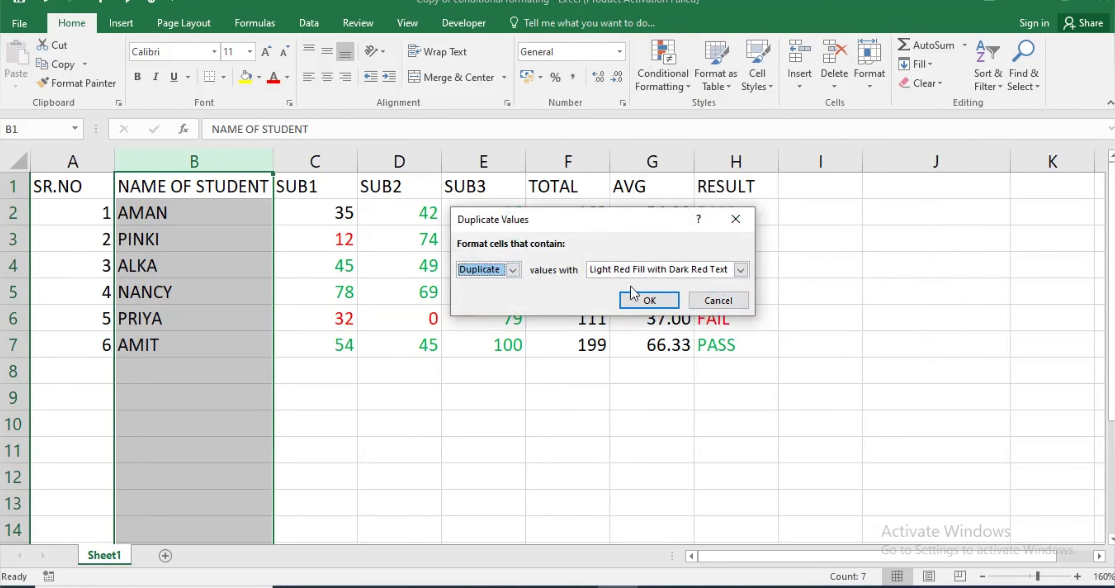
click(648, 300)
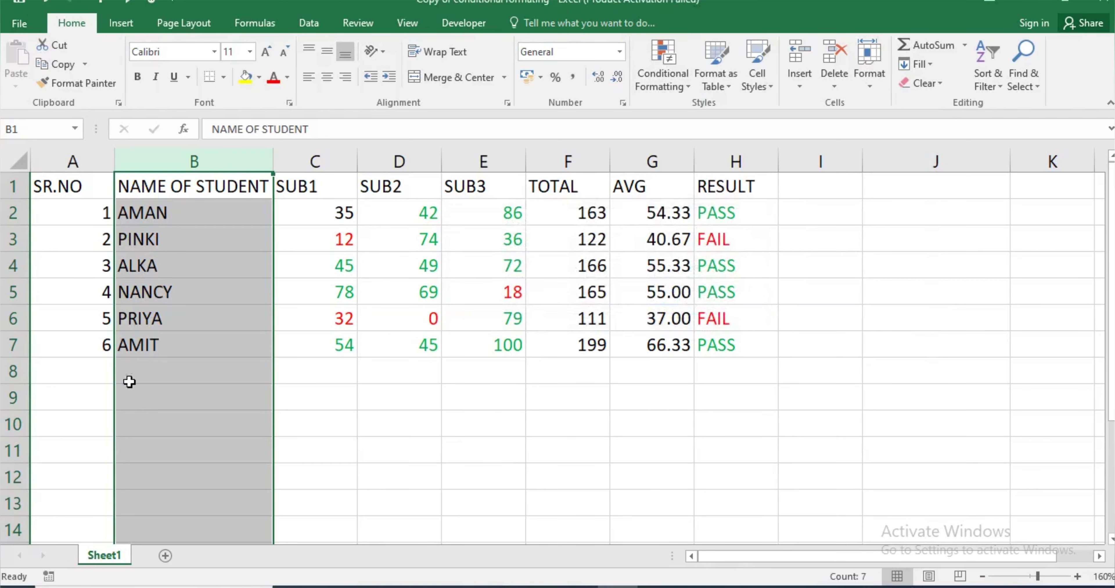
- Test the duplicate rule by entering the second student's name again in B8, and clear that cell
click(142, 370)
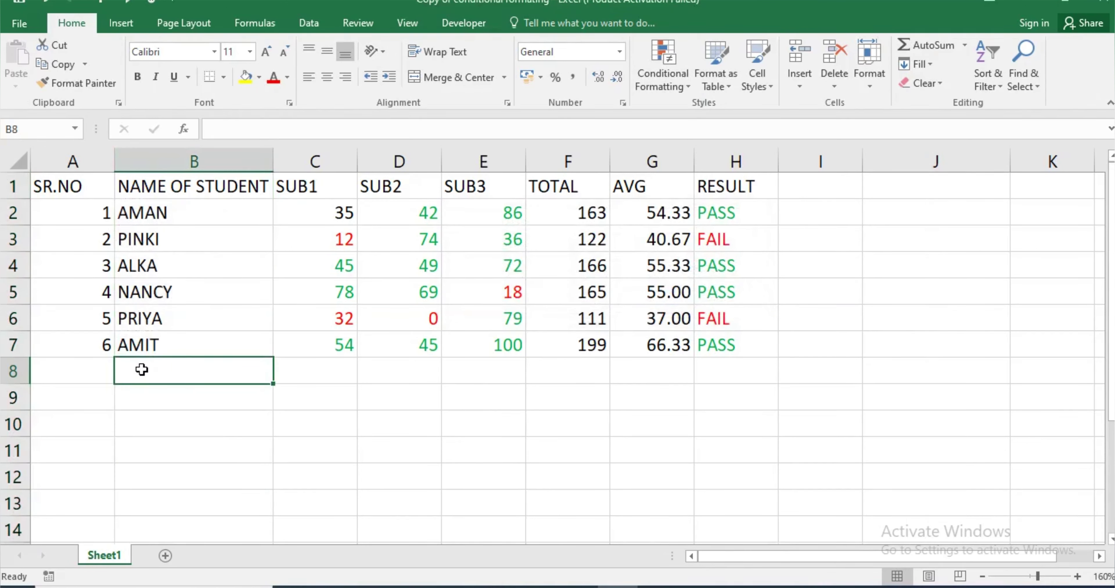
text(pinki)
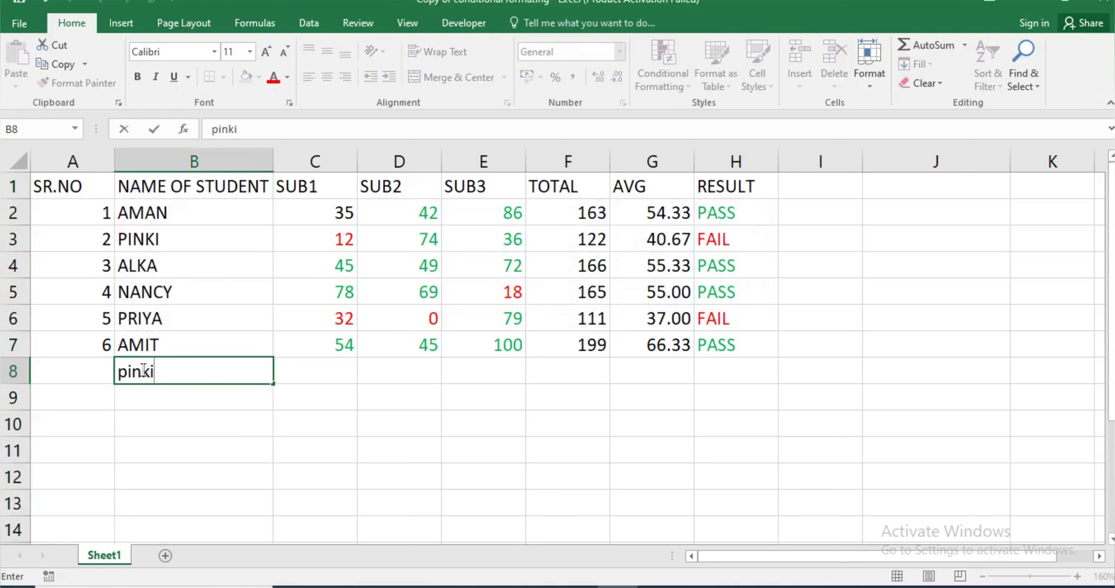
key(Return)
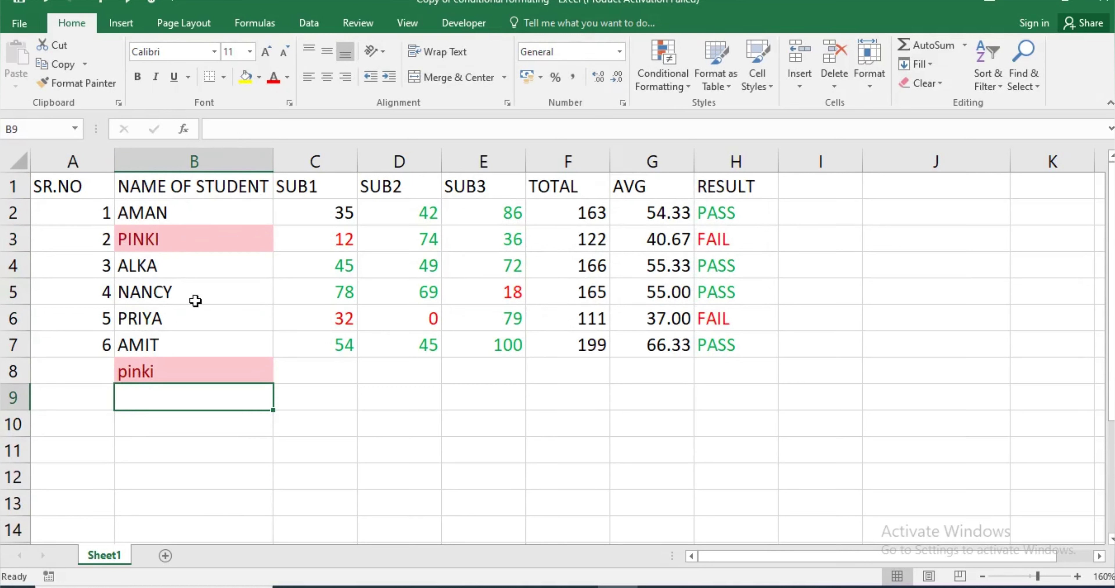
click(166, 367)
key(Delete)
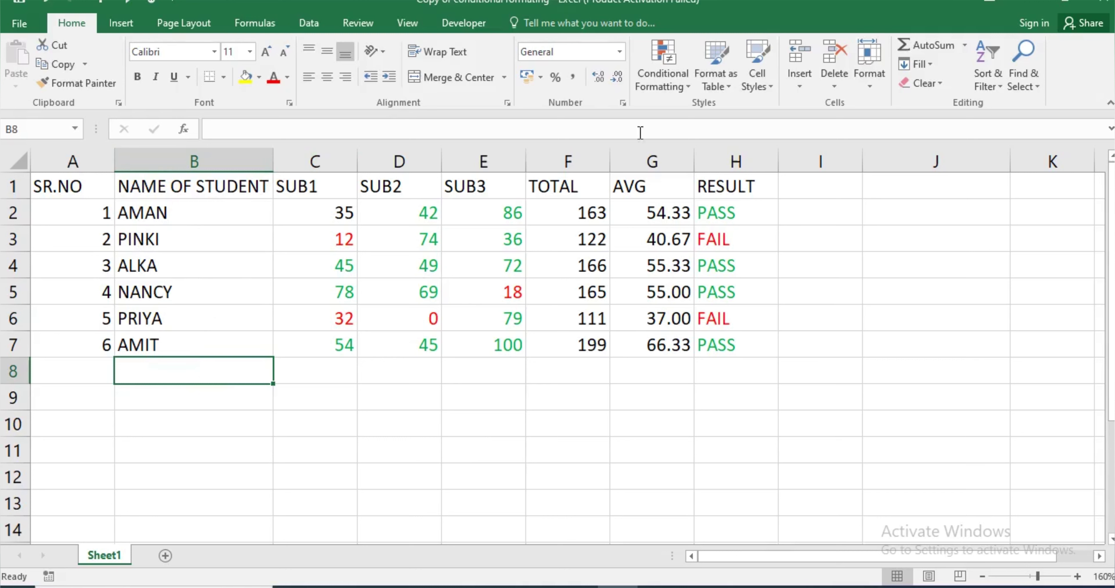
click(665, 88)
mouse_move(746, 112)
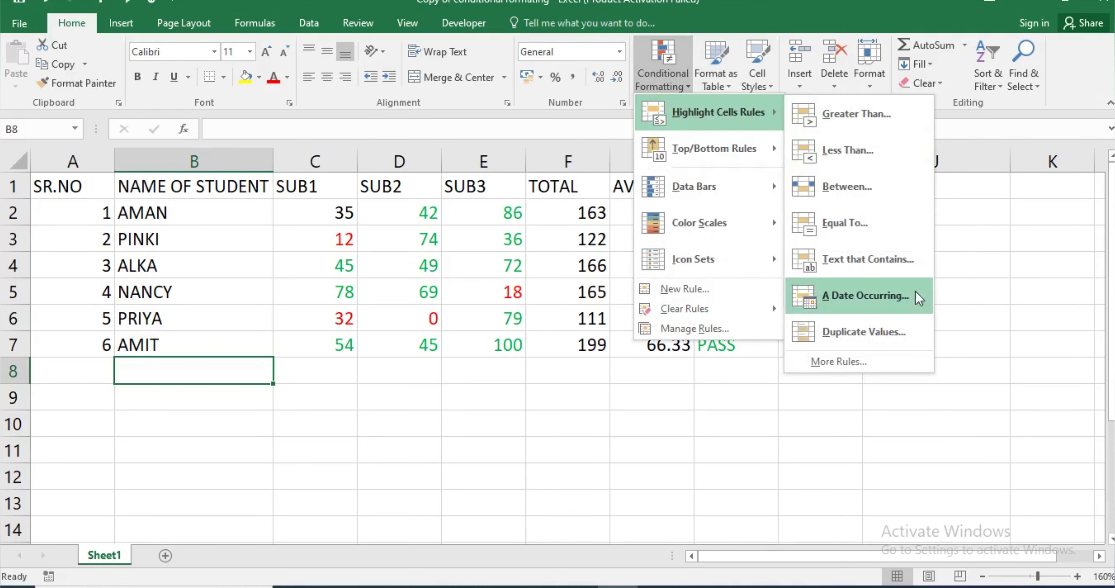
mouse_move(732, 148)
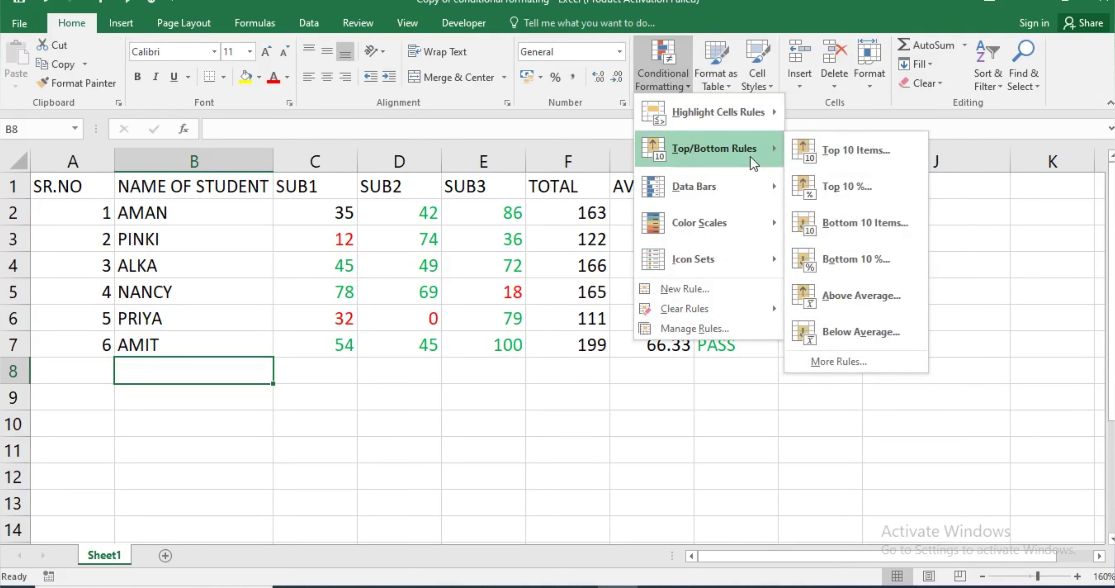
click(445, 250)
- Start a Top 10 Items rule on the subject marks C2:E7 and move its dialog clear of the marks
drag(306, 211, 481, 348)
click(682, 79)
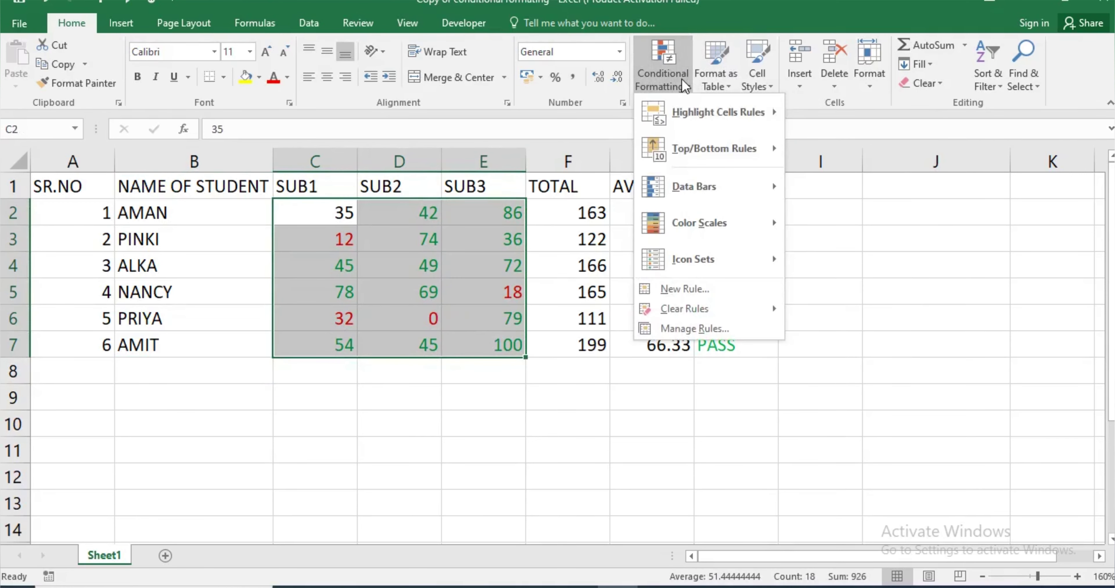
mouse_move(683, 158)
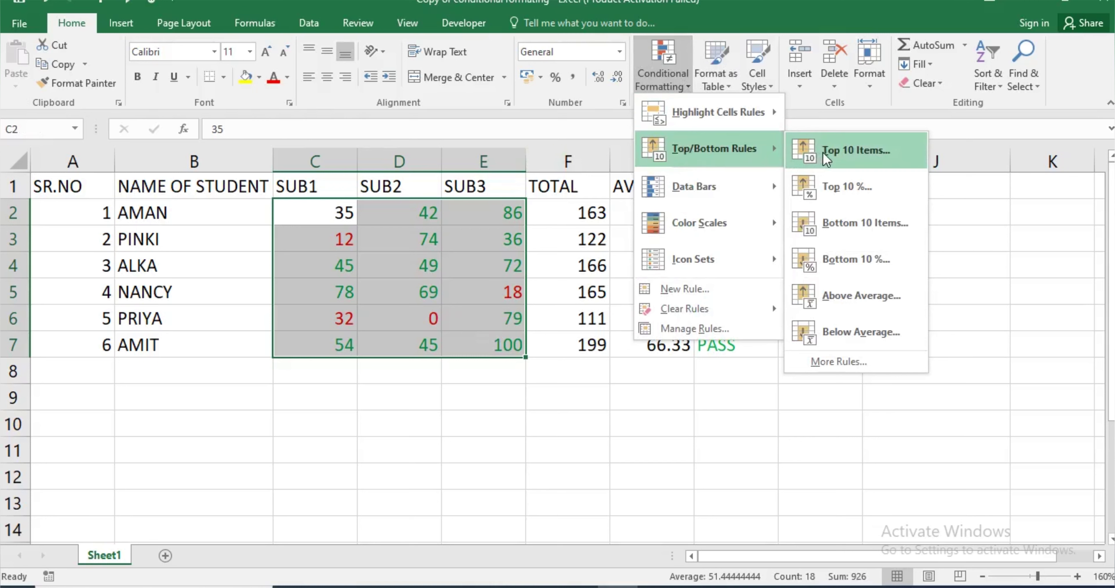
click(850, 158)
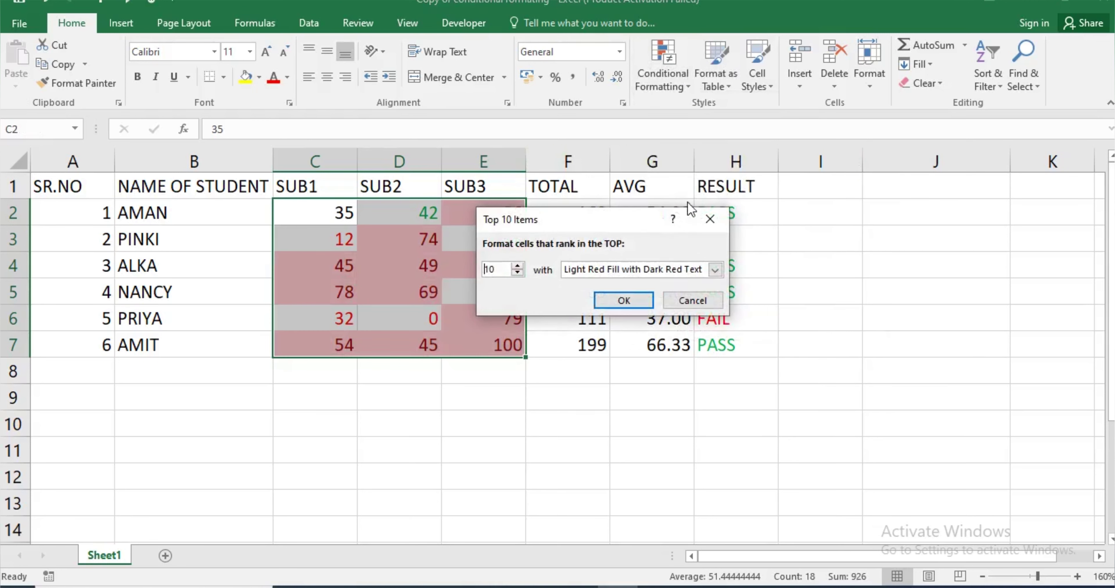
drag(610, 229, 725, 183)
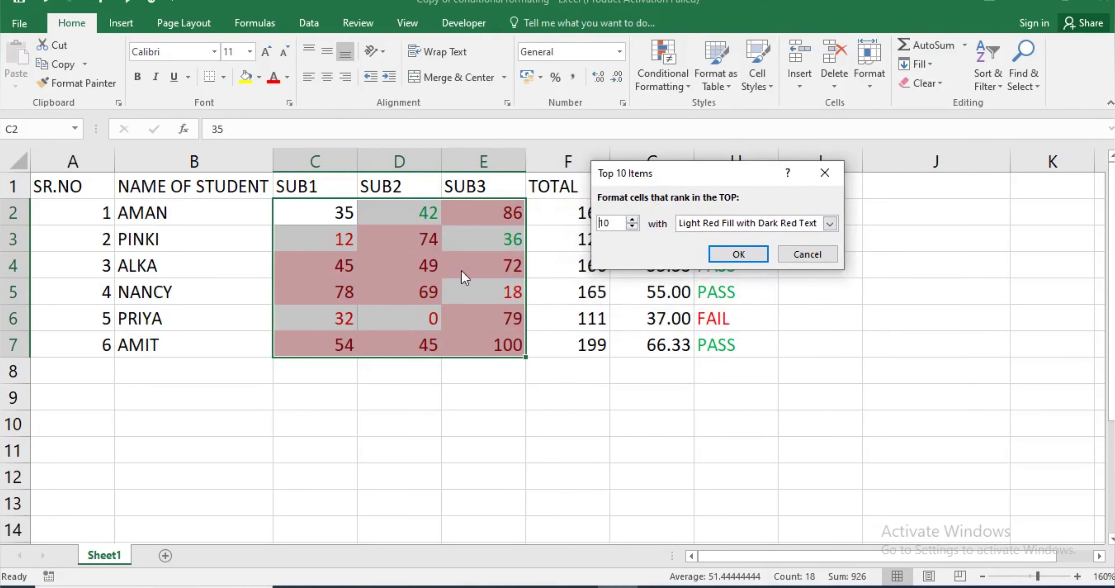
click(772, 227)
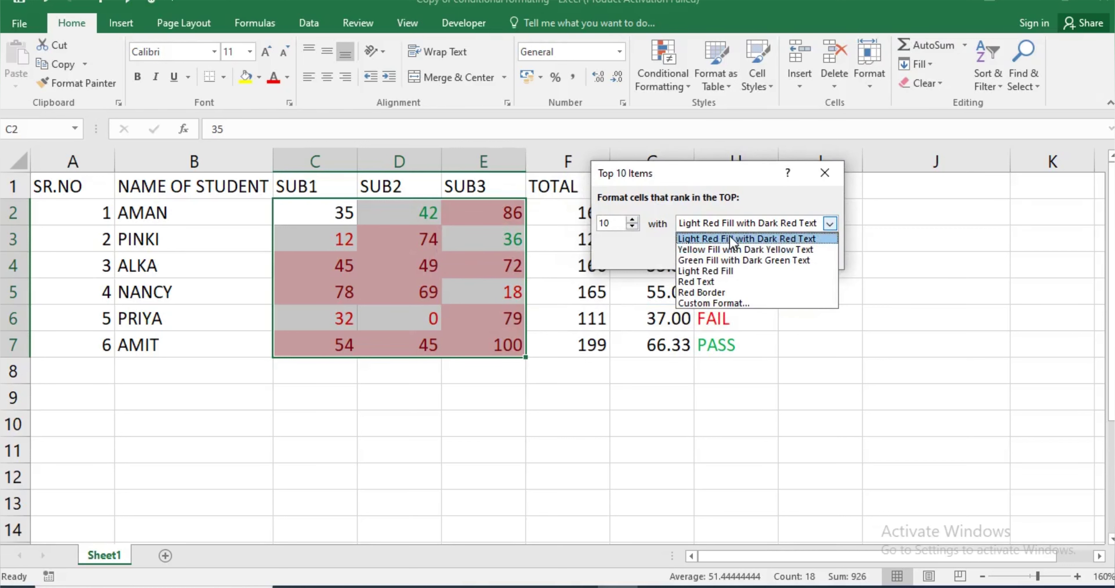
click(637, 225)
- Raise the number of top-ranked items in the rule to 19 to preview the highlighting
click(632, 220)
click(633, 220)
click(633, 220)
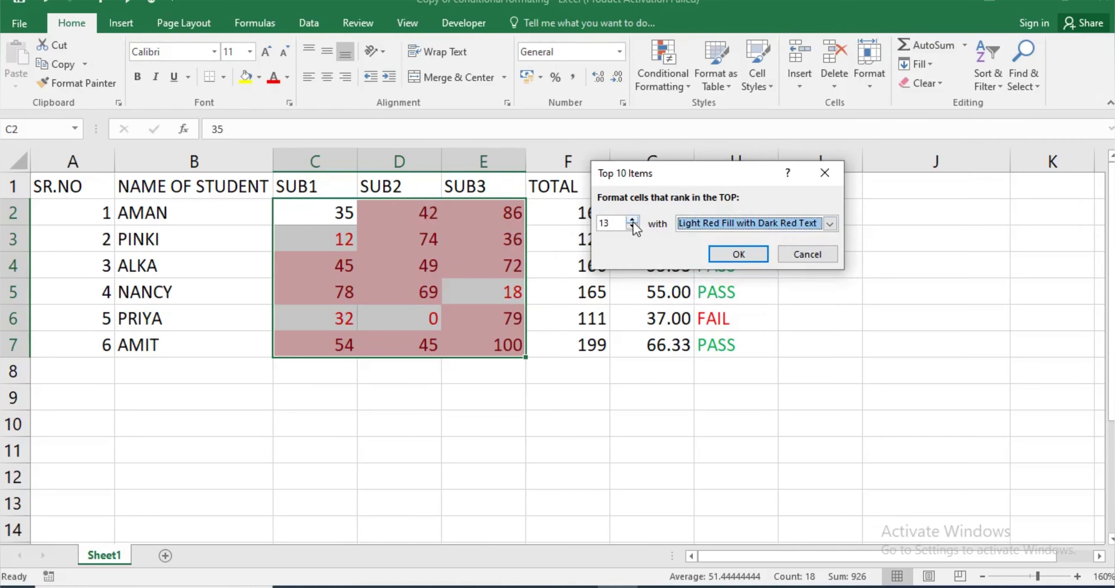
click(632, 220)
click(632, 220)
click(633, 220)
click(632, 220)
click(633, 220)
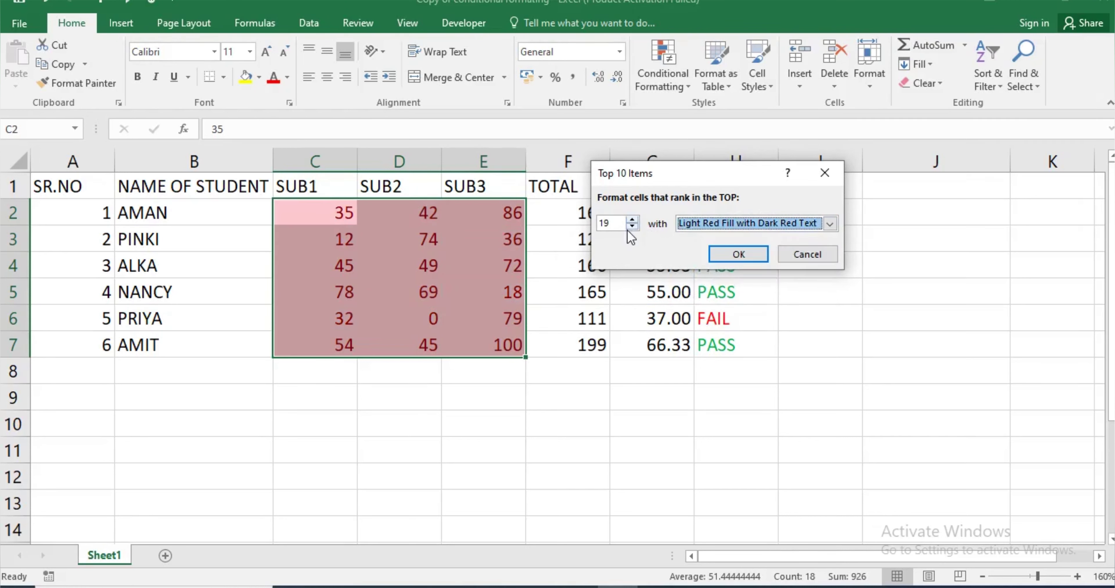
- Lower the number of top-ranked items in the rule to 5
double_click(632, 225)
click(632, 225)
click(632, 226)
click(632, 226)
click(632, 226)
click(632, 226)
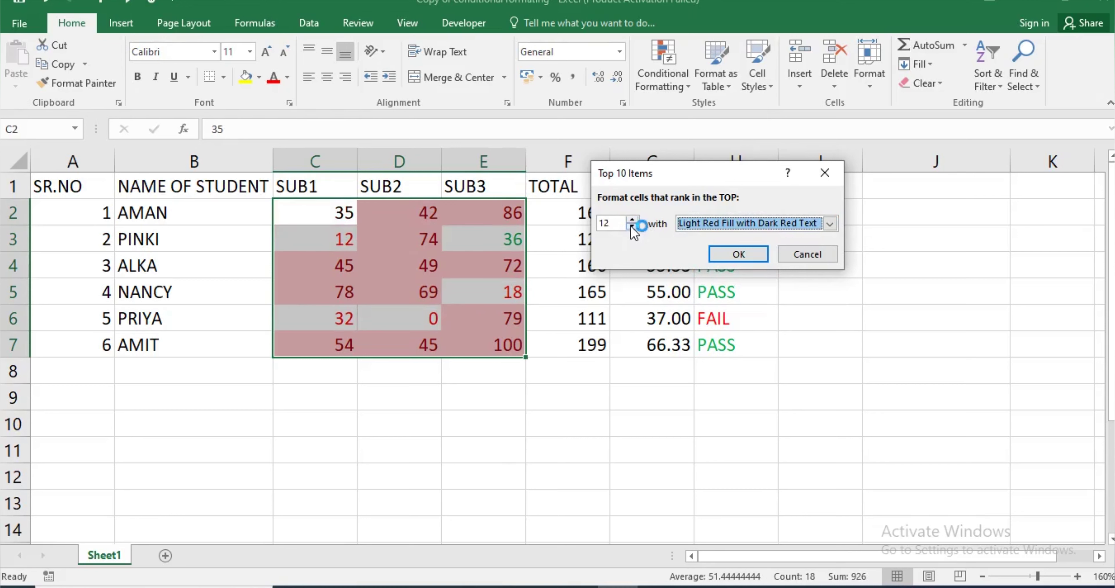
click(631, 226)
click(632, 225)
click(632, 225)
click(632, 226)
click(632, 226)
click(632, 225)
click(632, 226)
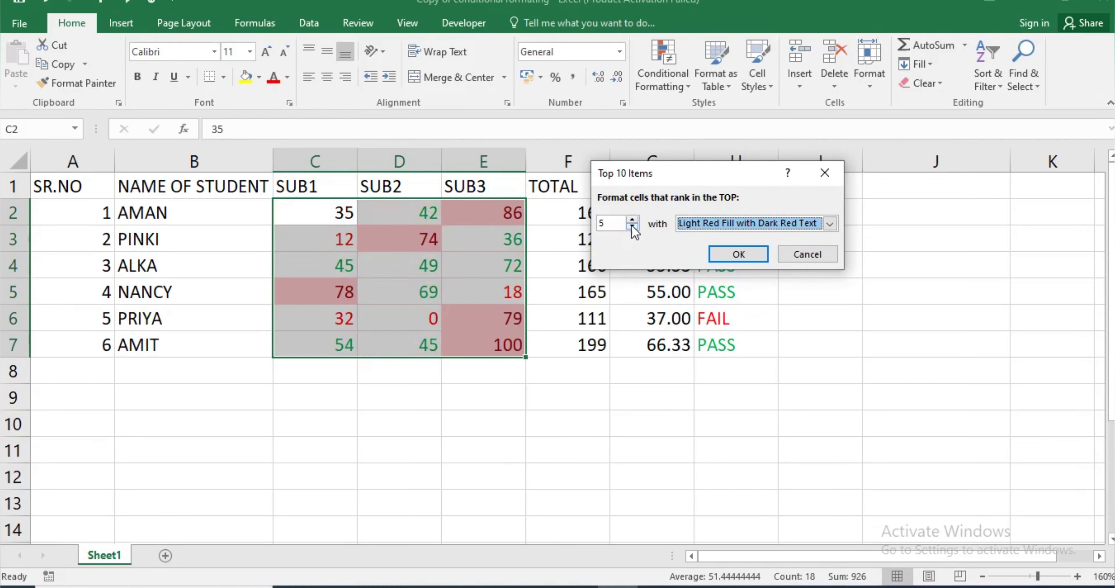
- Lower the number of top-ranked items in the rule to 3 and cancel the rule
click(632, 226)
click(632, 226)
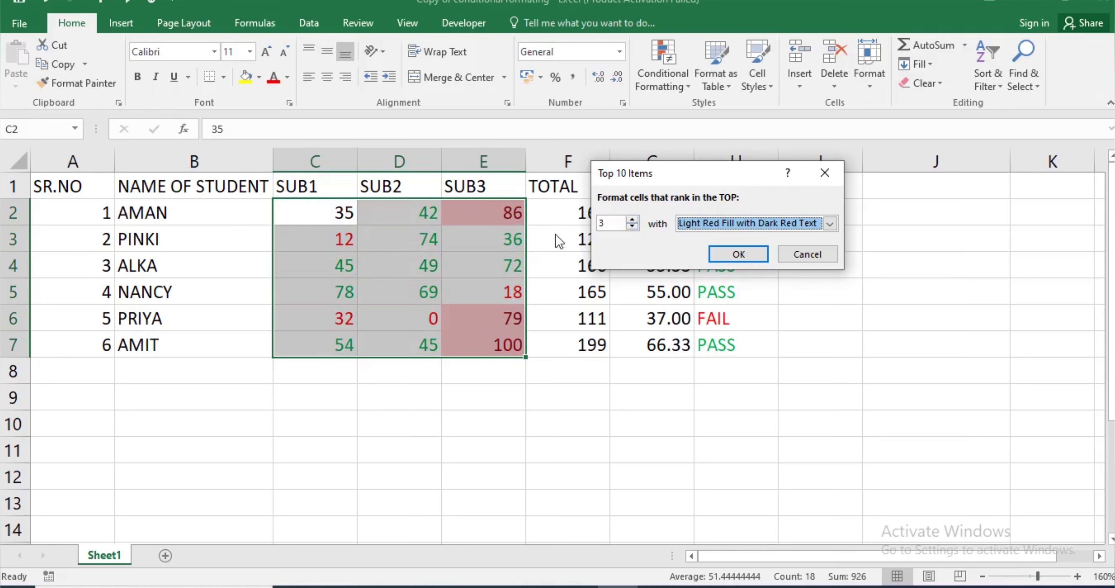
click(811, 254)
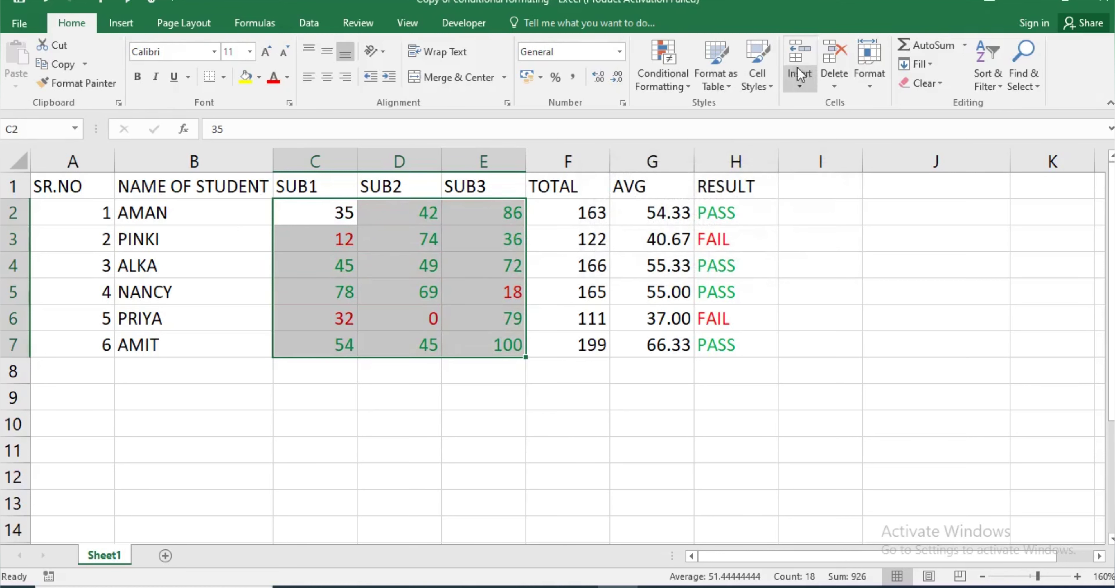
- Preview a Bottom 10 Items rule on the subject marks C2:E7 with the number of items lowered to 4, and cancel it
click(663, 87)
mouse_move(688, 146)
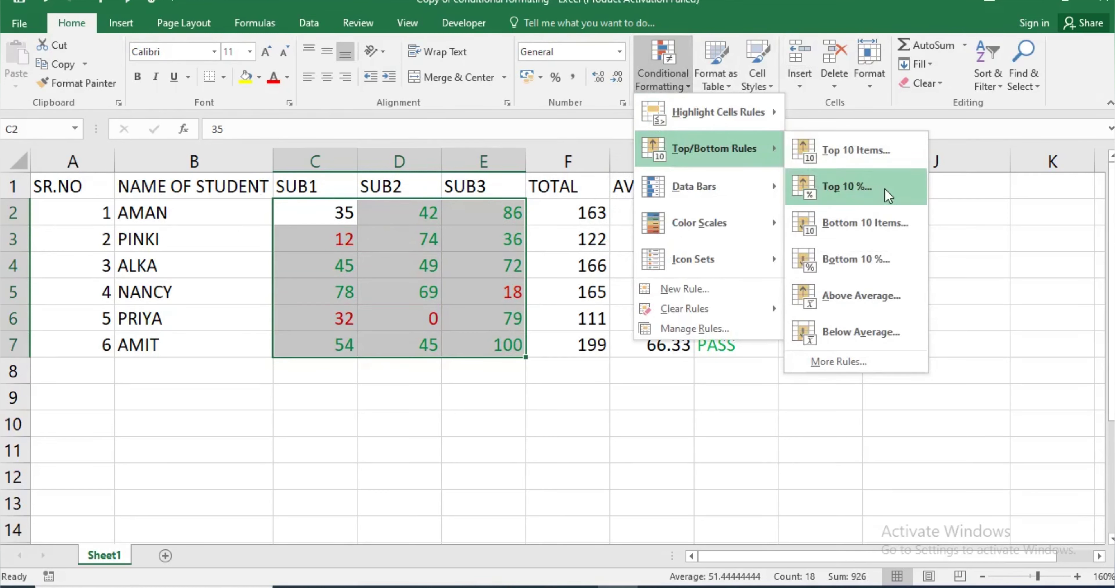
click(894, 225)
click(632, 226)
click(632, 226)
click(632, 225)
click(632, 226)
click(632, 226)
click(631, 226)
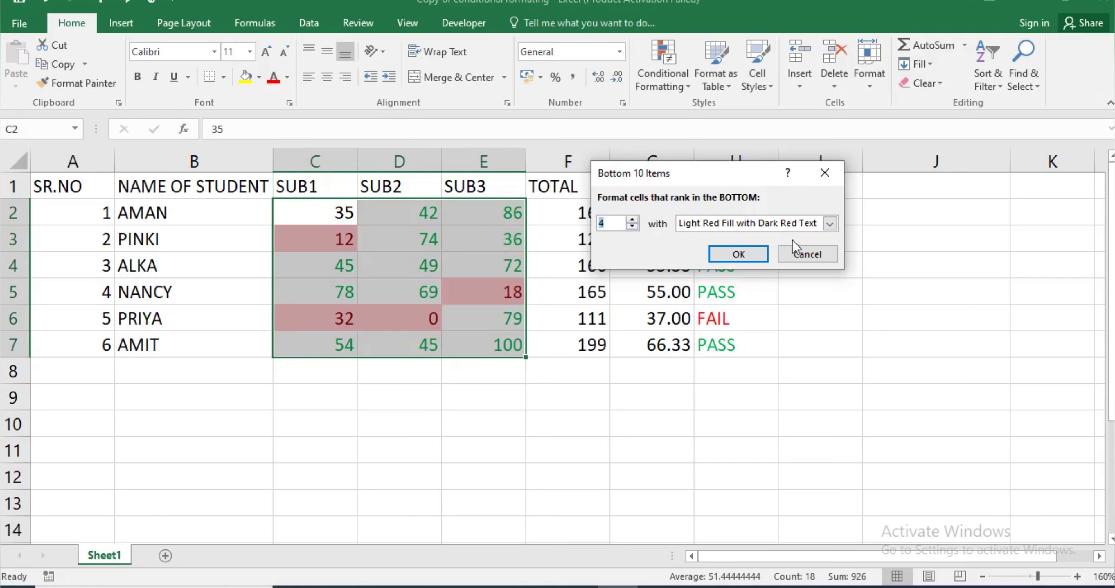
click(805, 254)
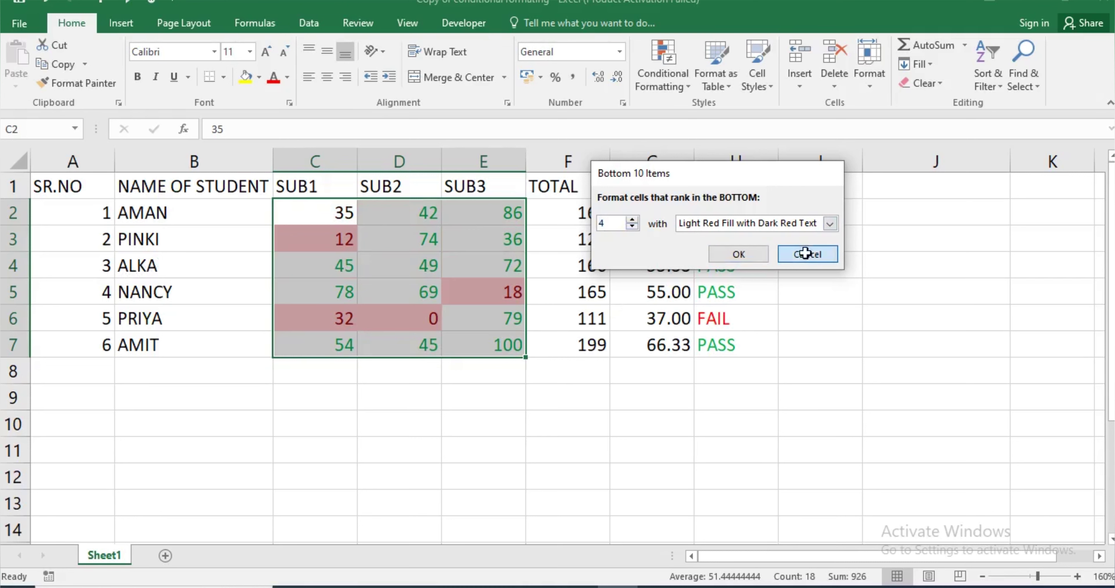
- Apply light blue gradient-fill data bars to the subject marks C2:E7 and deselect the range
click(678, 90)
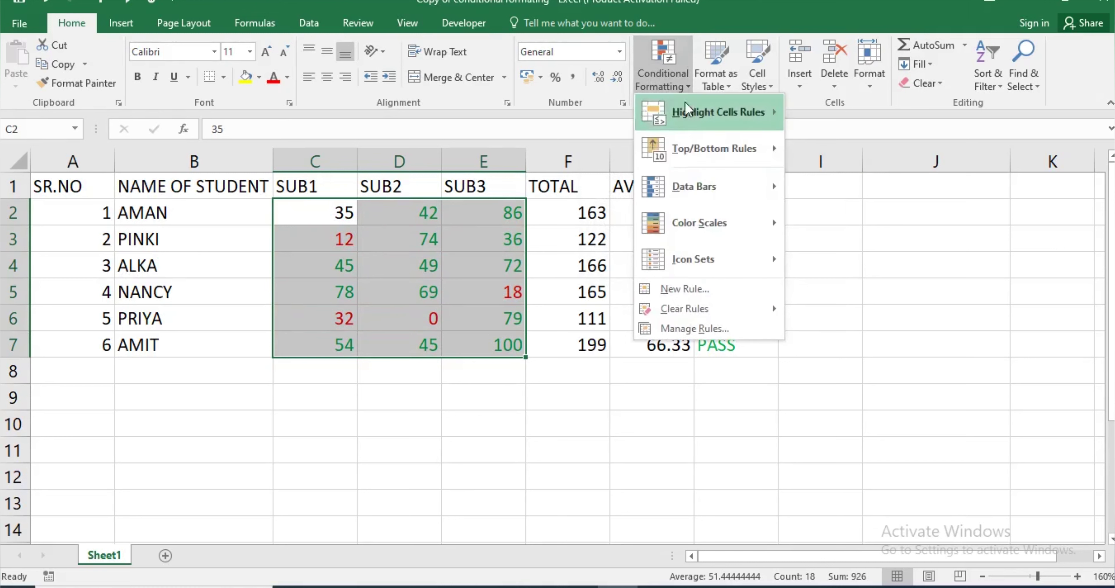
mouse_move(699, 119)
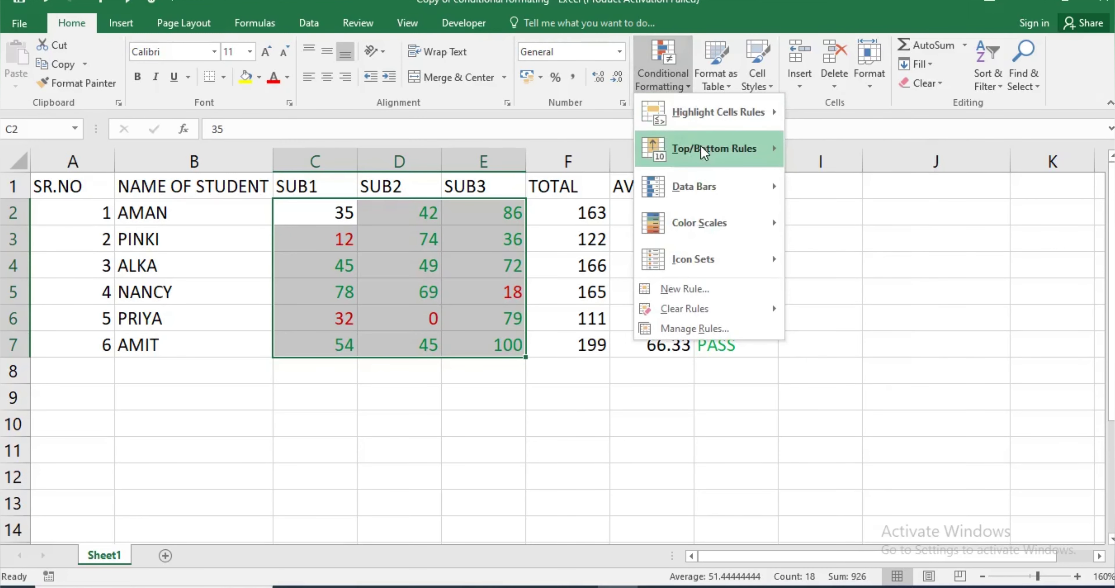
mouse_move(701, 147)
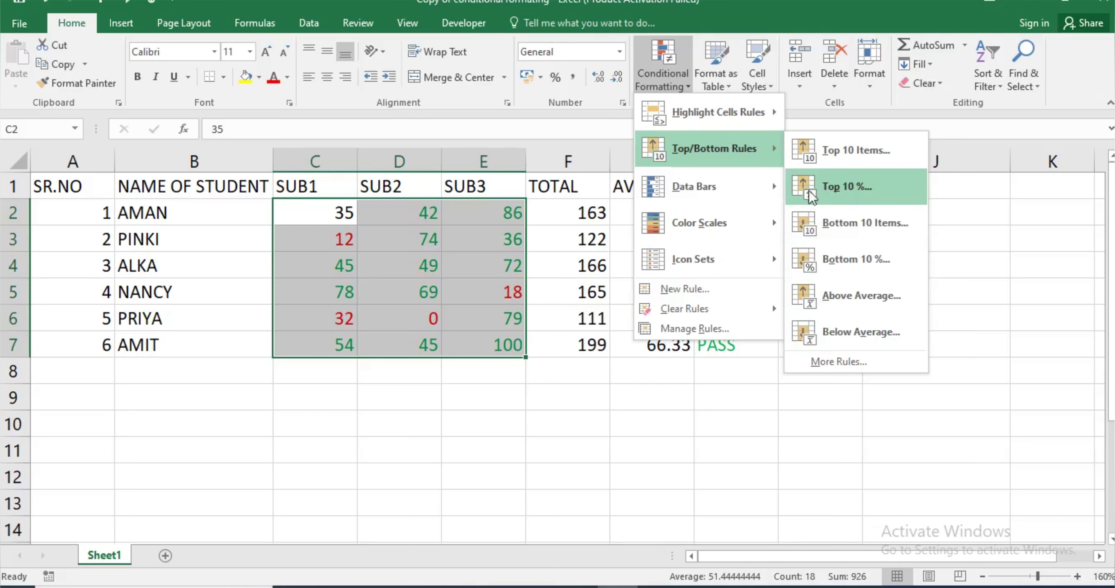
mouse_move(734, 203)
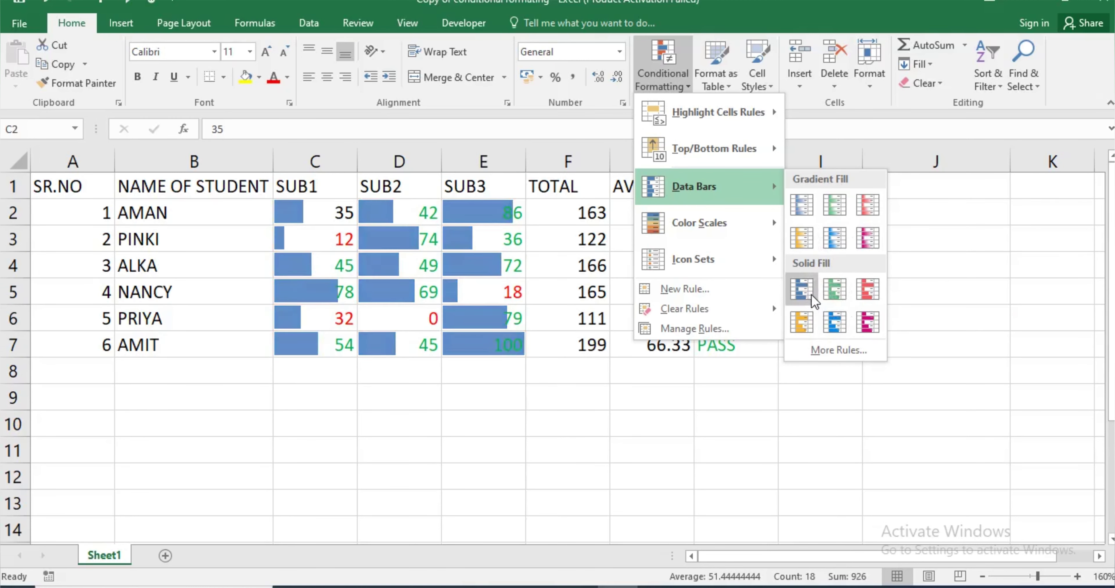
click(832, 243)
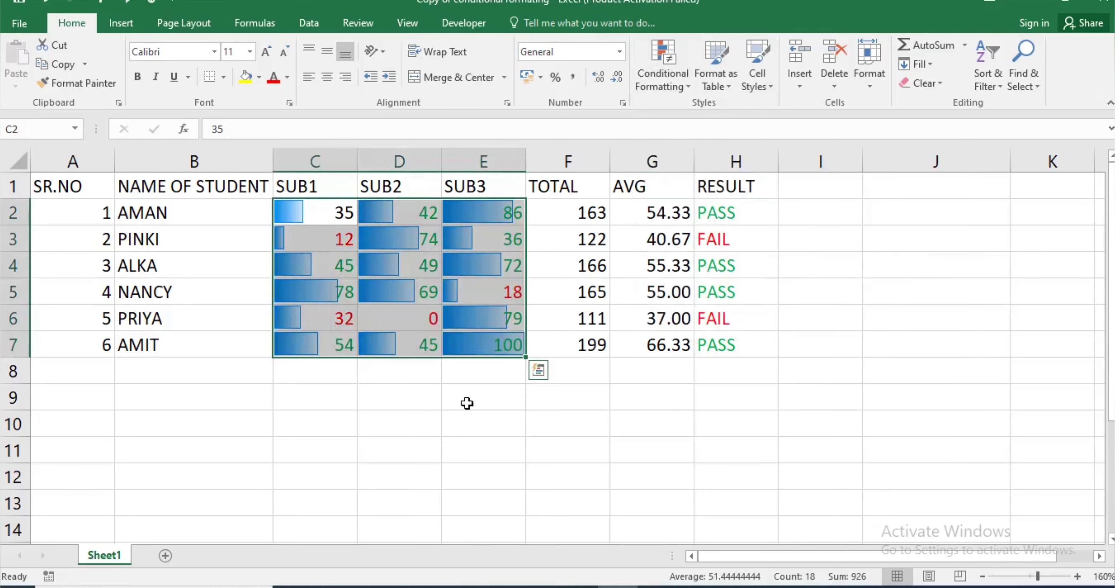
click(487, 373)
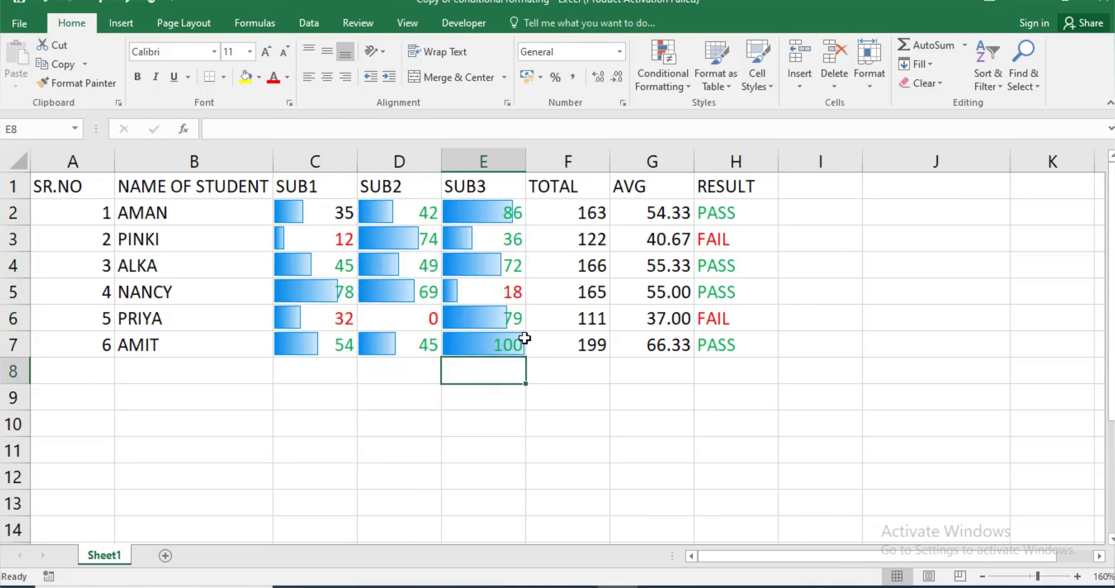
drag(307, 205, 491, 346)
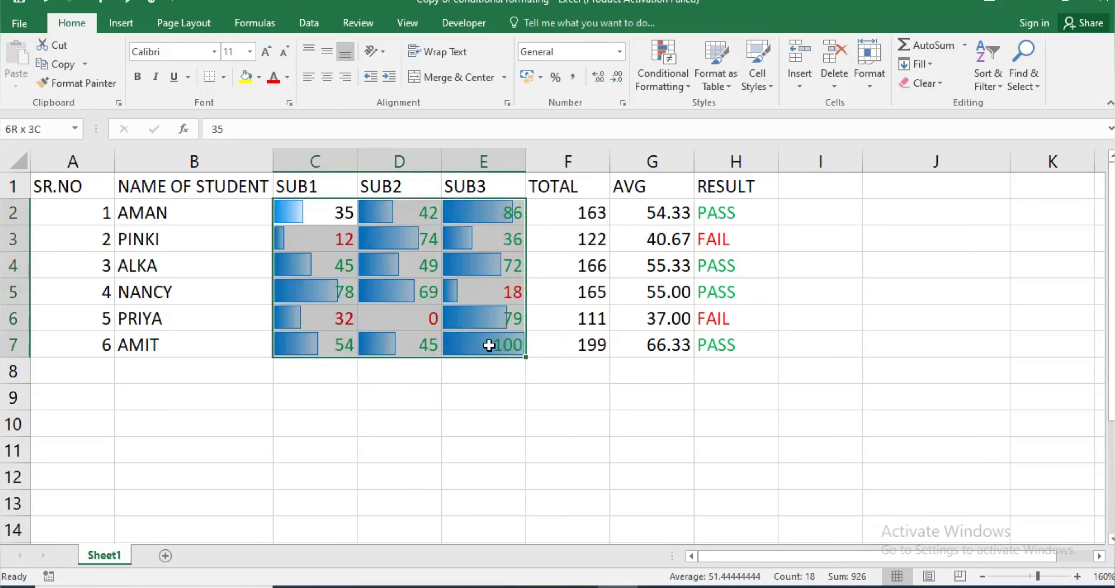
click(676, 89)
mouse_move(716, 182)
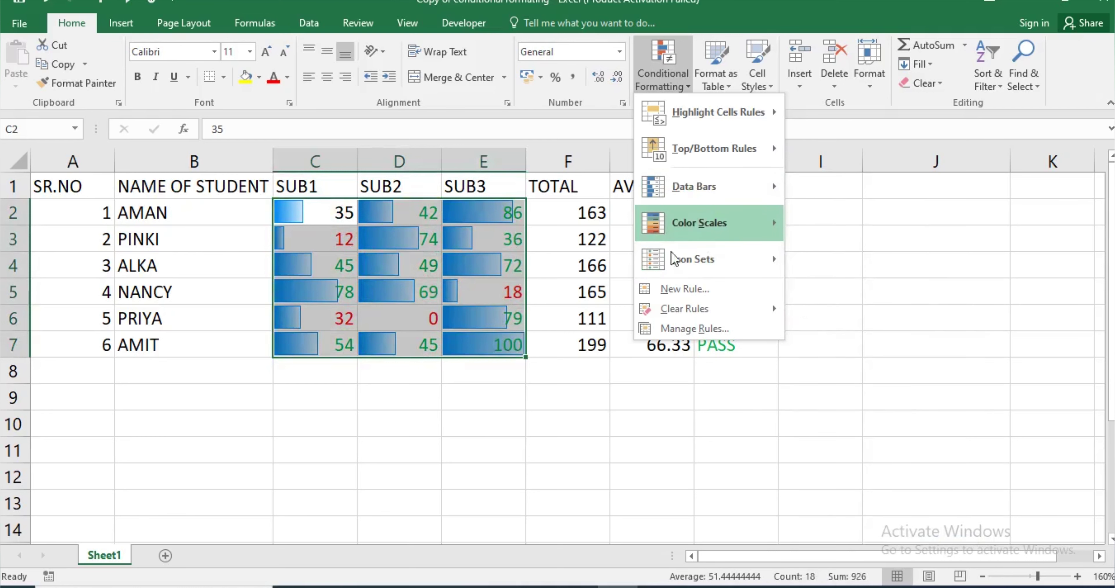
click(514, 363)
click(532, 414)
- Clear all conditional formatting rules from the subject marks C2:E7 only
drag(294, 219, 505, 345)
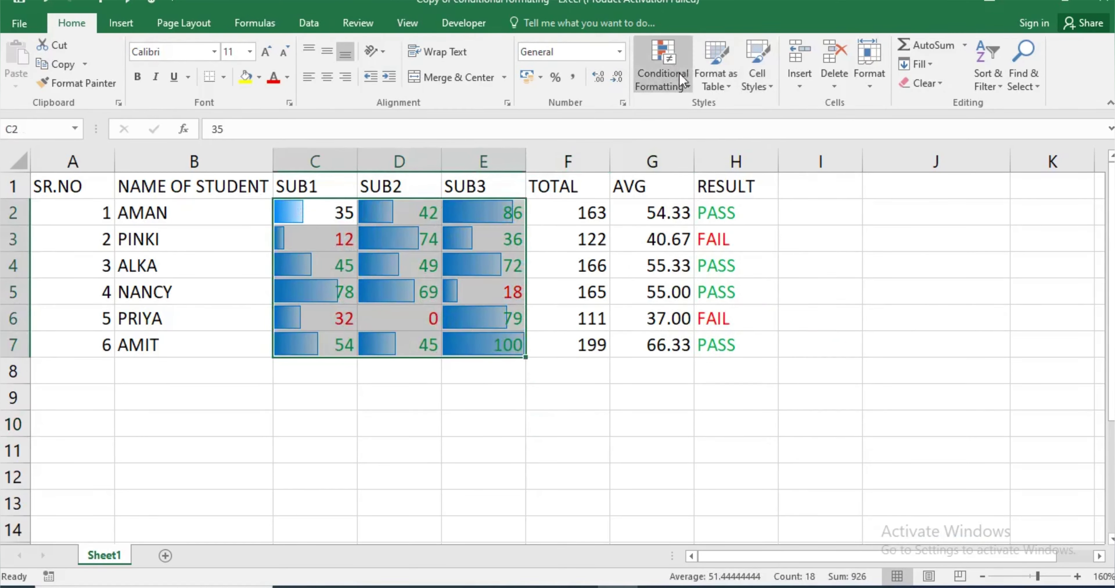
click(662, 78)
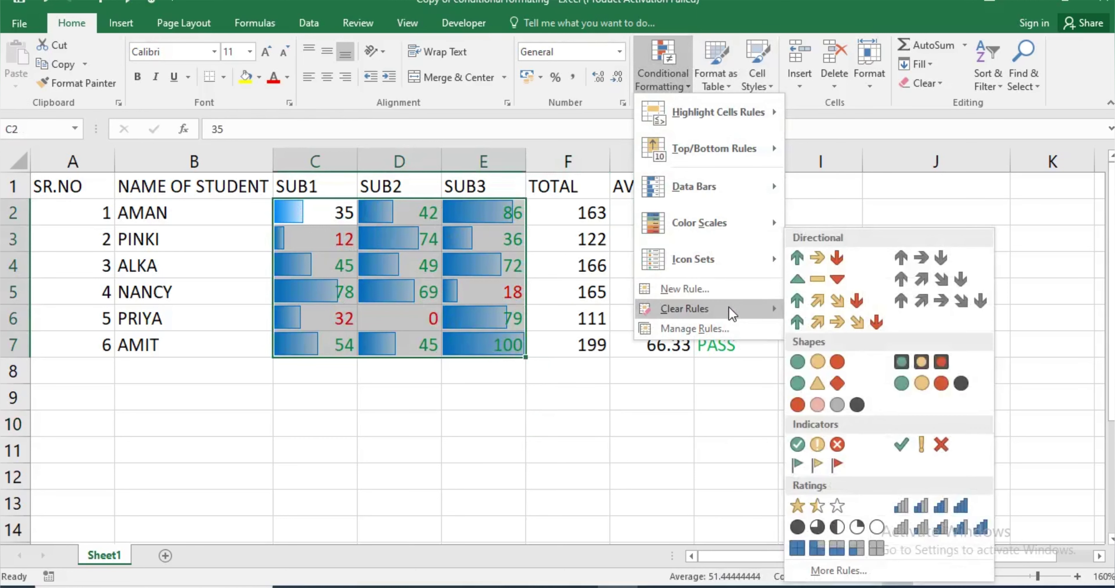
mouse_move(732, 313)
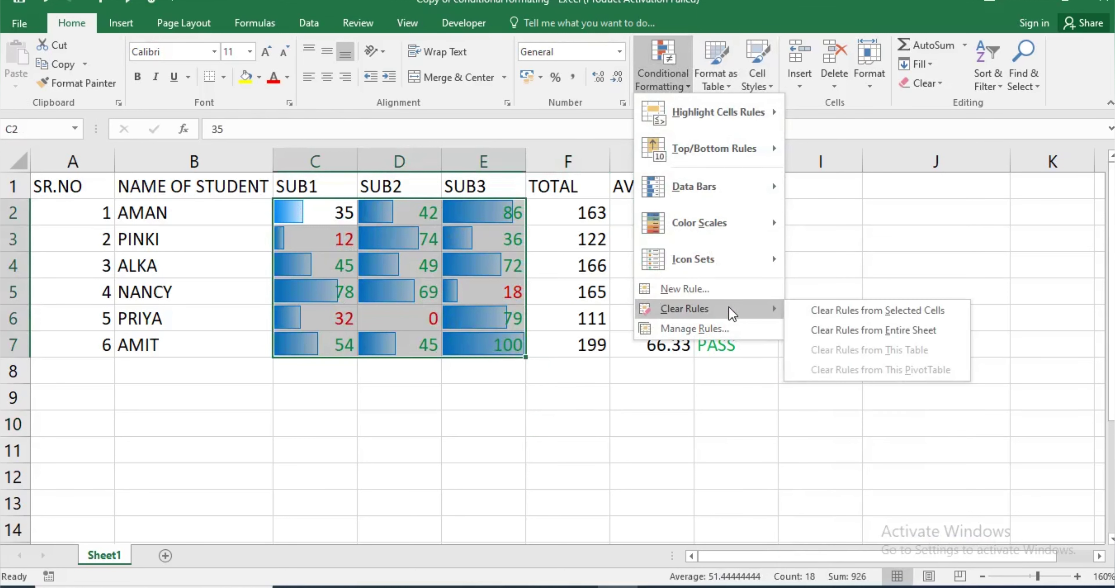
click(854, 311)
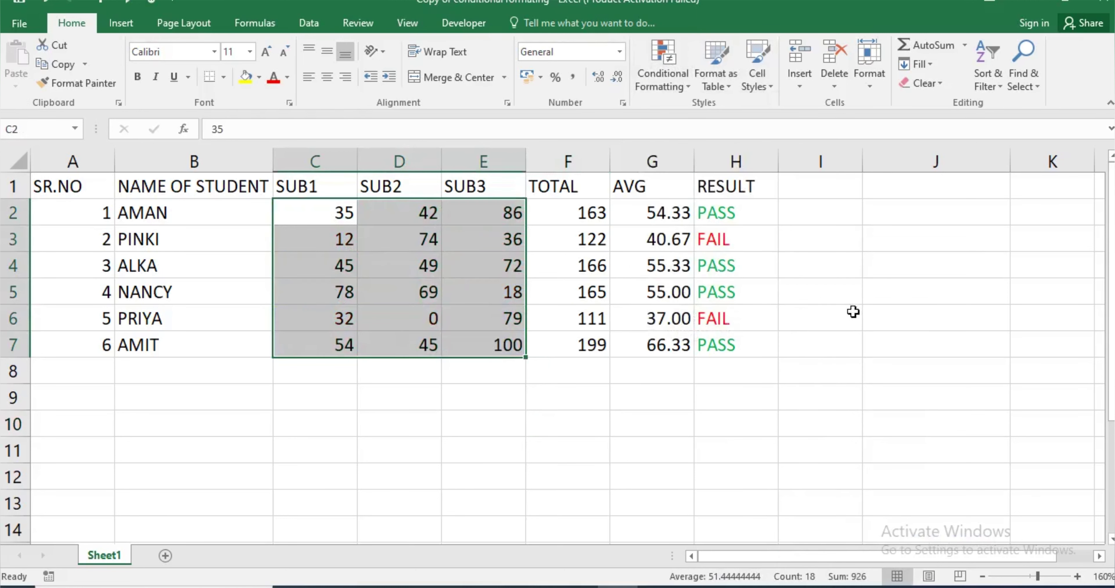
- Apply the blue five-level bar ratings icon set to the subject marks C2:E7 and deselect the range
click(665, 82)
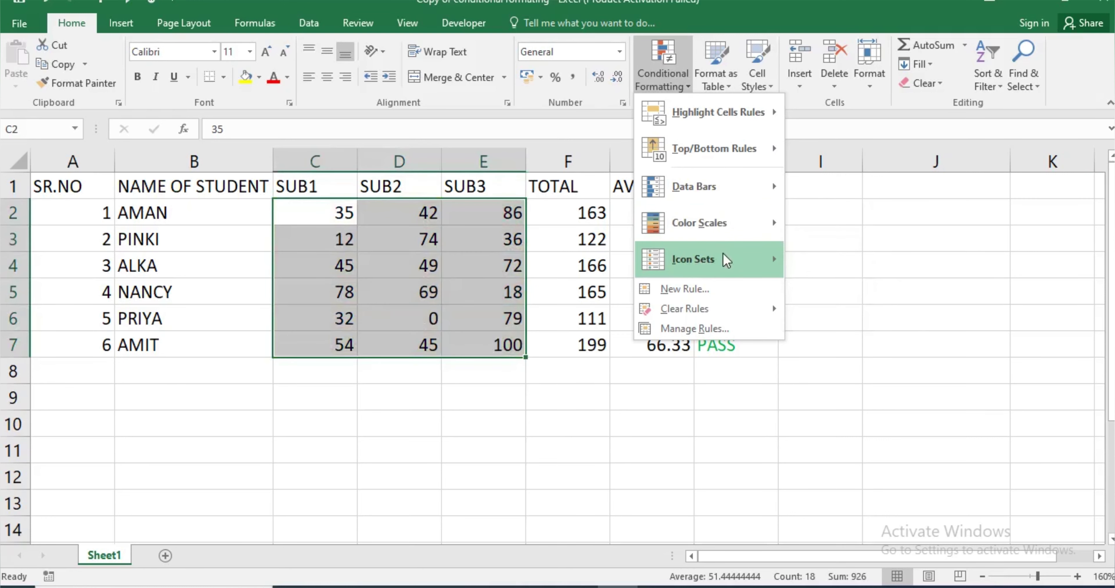
mouse_move(729, 262)
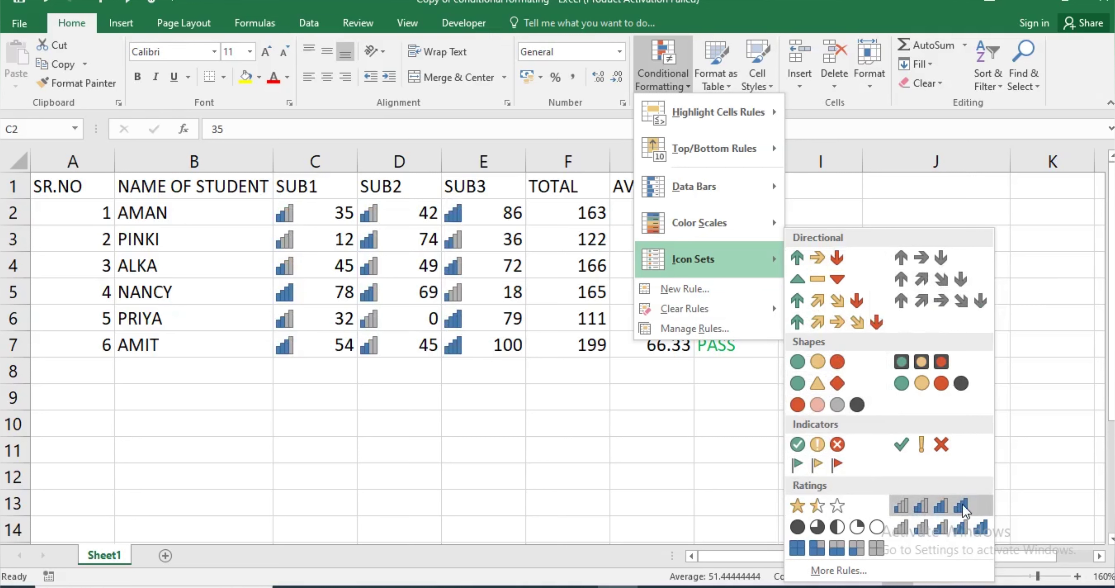
click(959, 530)
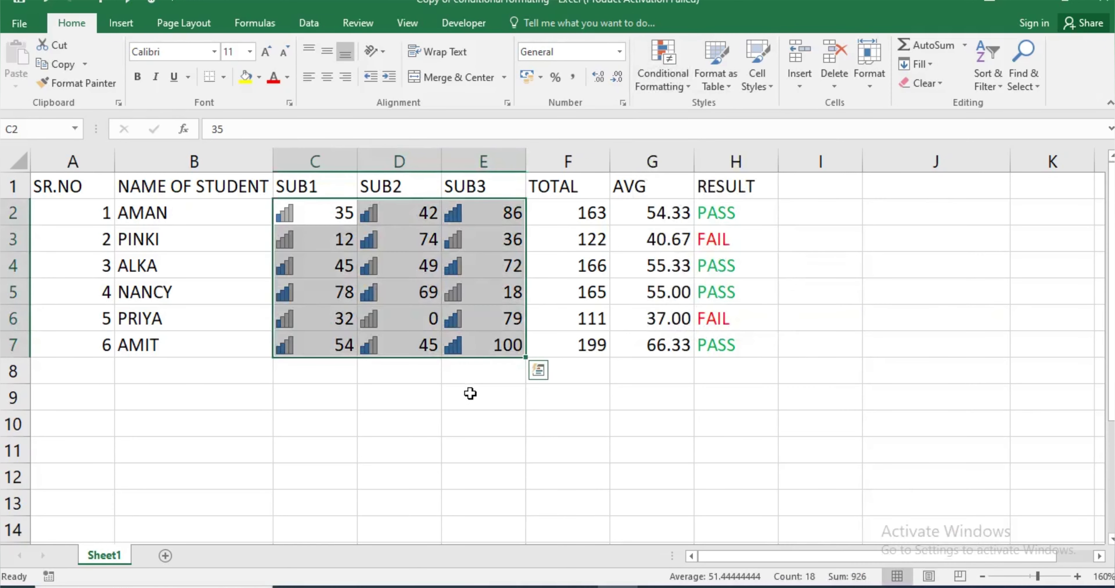
click(488, 392)
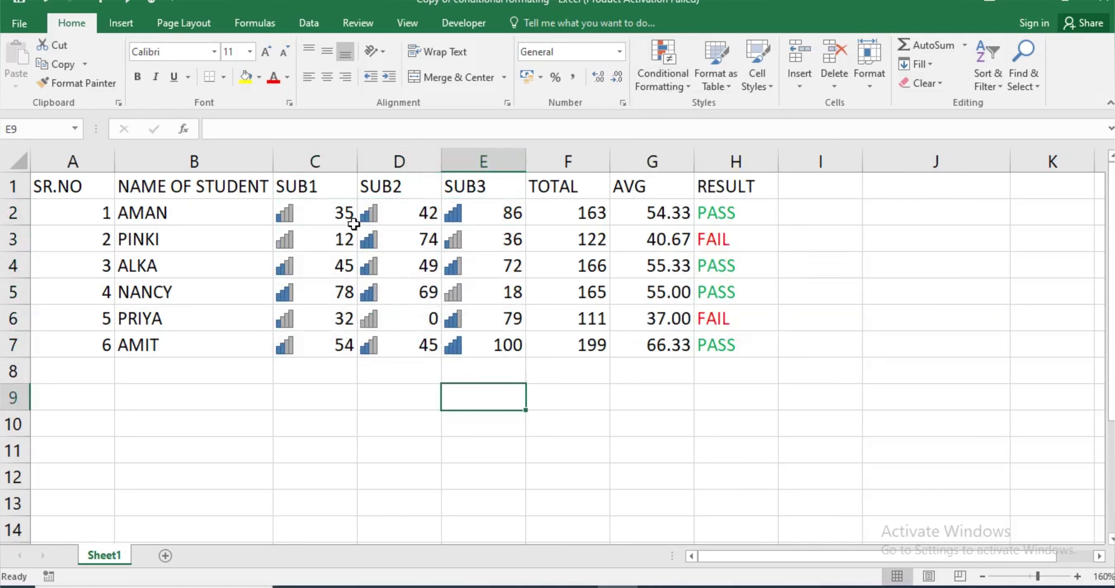
- Remove the ratings icon set from the subject marks C2:E7 by clearing the rules of those cells, and deselect the range
mouse_move(291, 214)
mouse_down()
mouse_move(363, 288)
mouse_move(513, 347)
mouse_up()
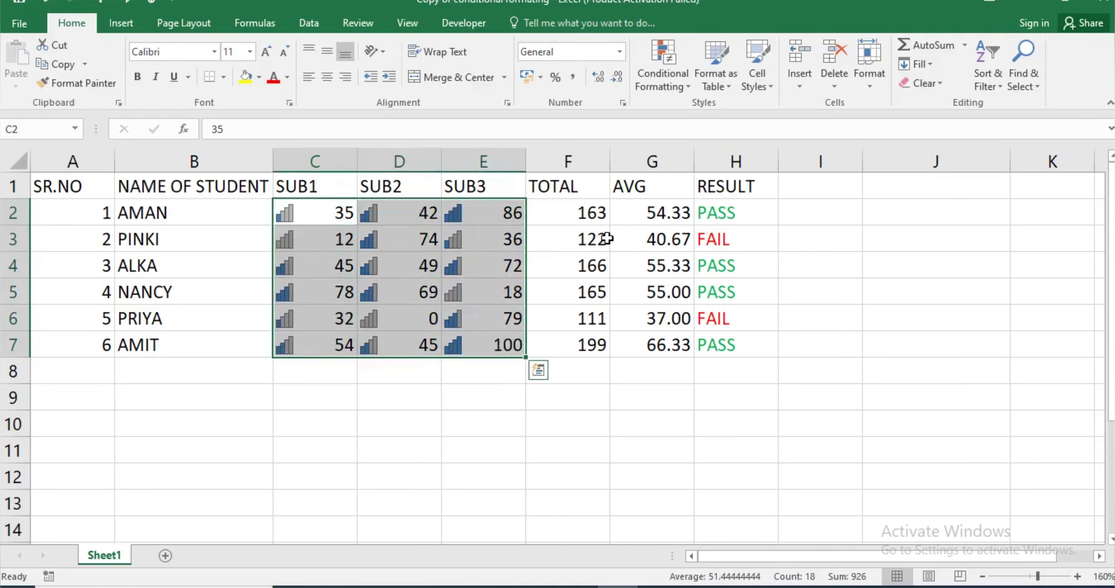
click(685, 89)
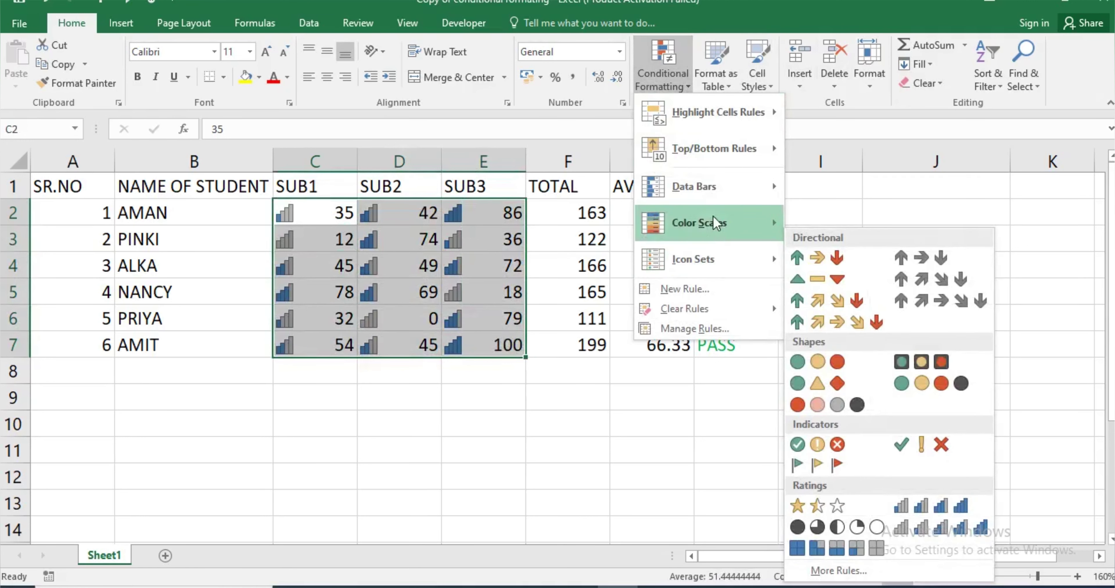
mouse_move(735, 308)
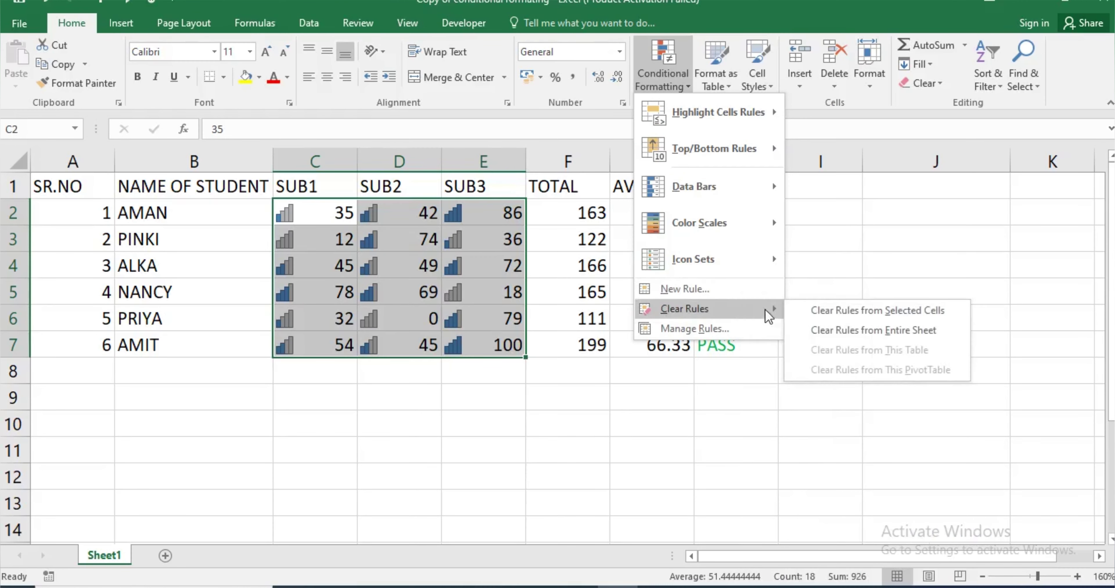
click(879, 314)
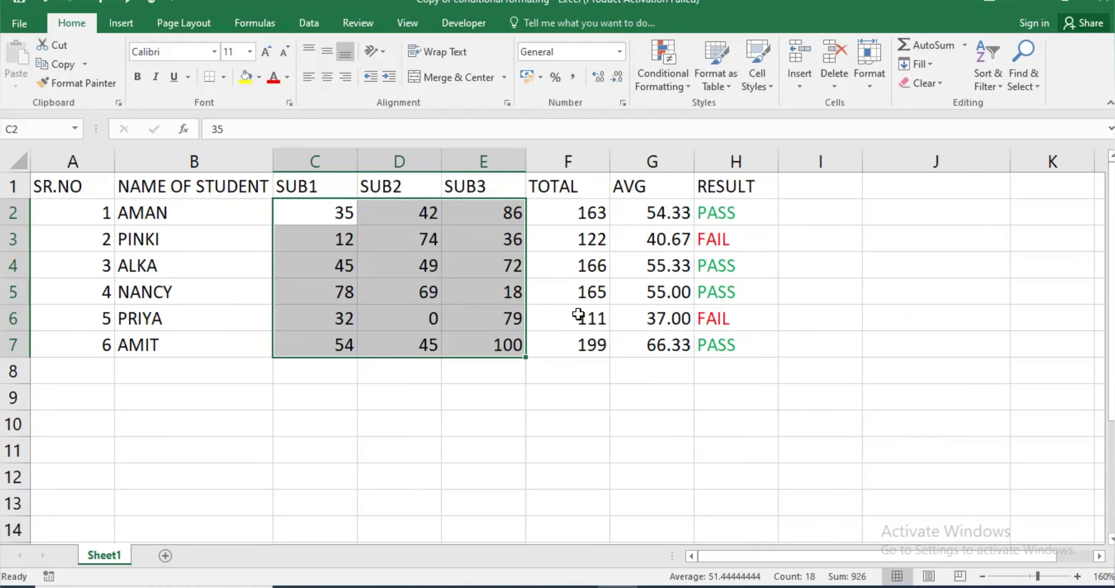
click(334, 387)
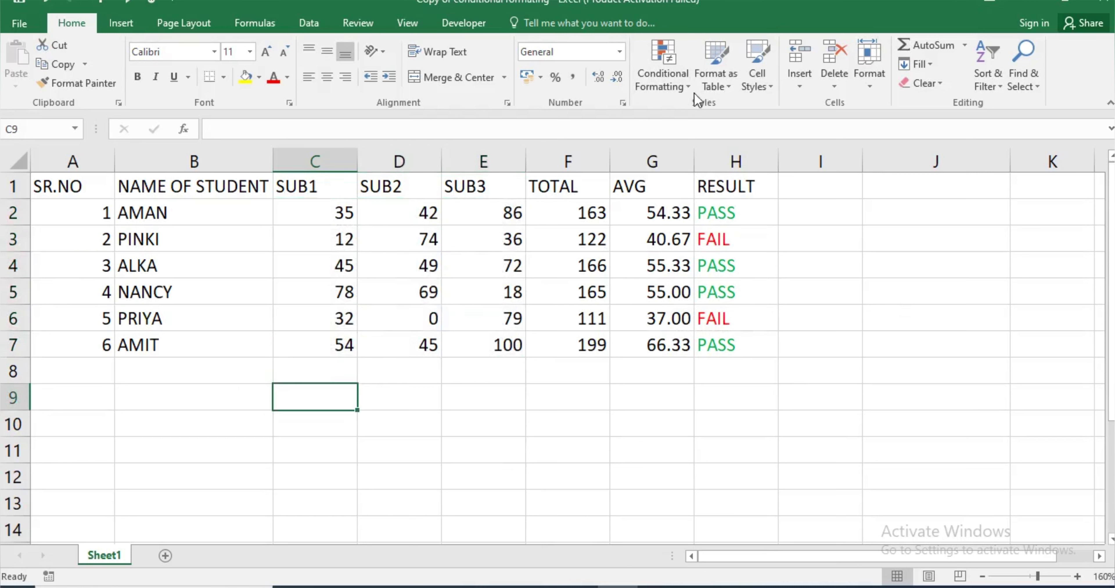